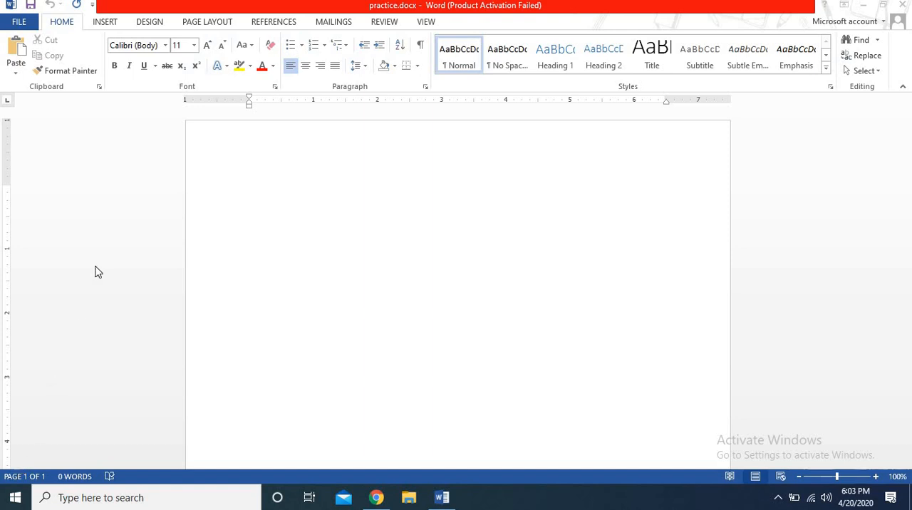
# Step: Minimise the document to locate the practice.docx file on the desktop, and bring the open document back
pyautogui.click(862, 5)
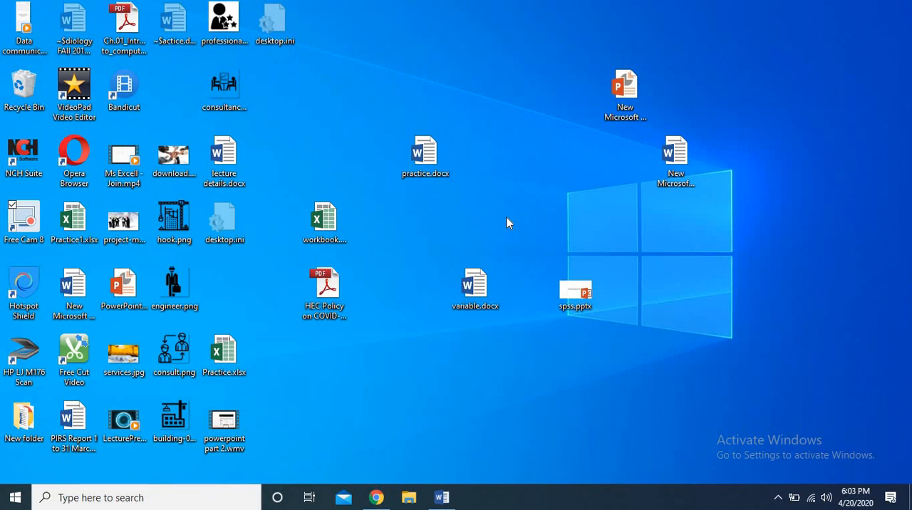
pyautogui.click(425, 178)
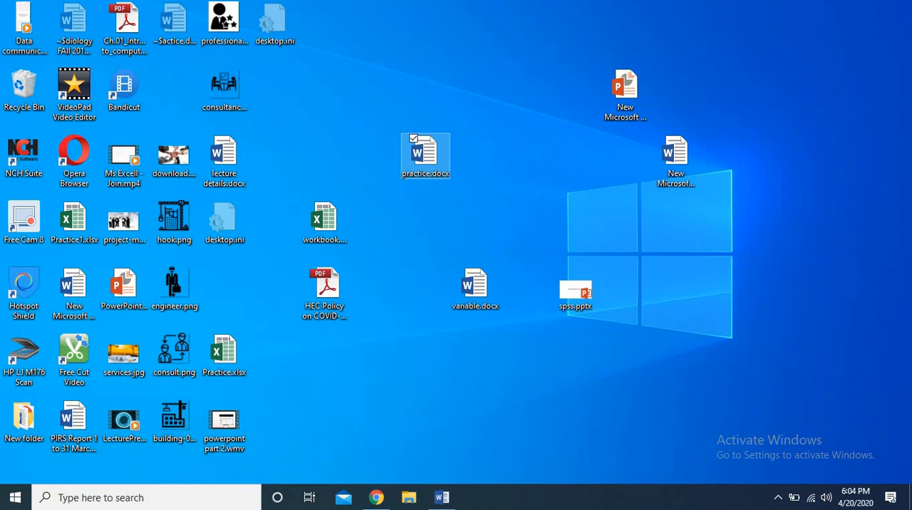
pyautogui.click(441, 497)
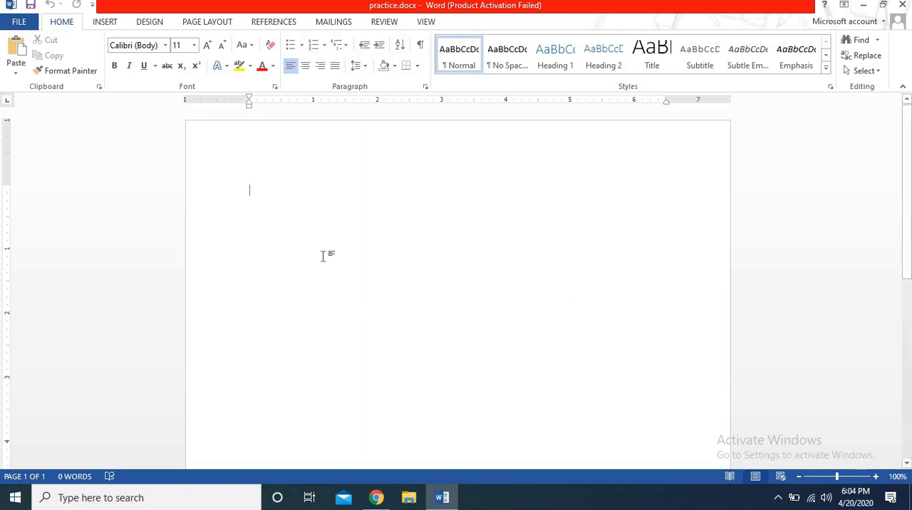
pyautogui.click(130, 65)
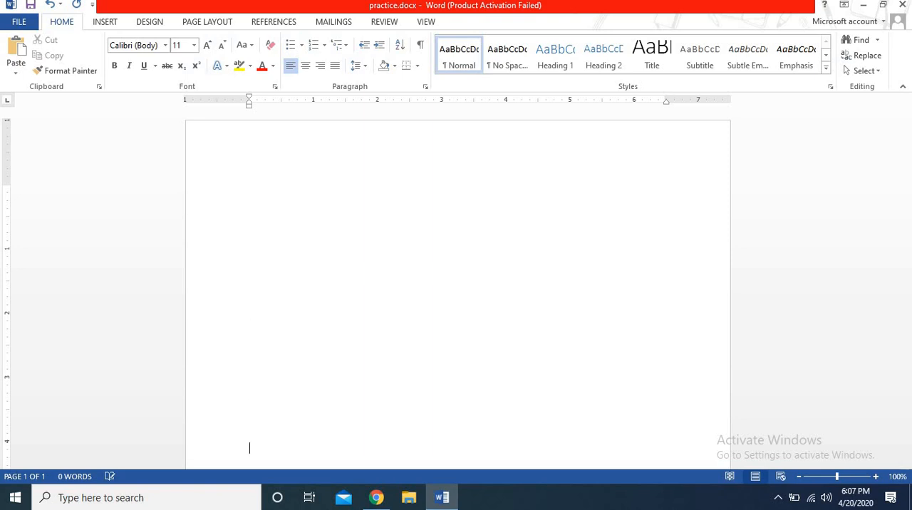
# Step: Add empty paragraphs until the document runs onto a second page, and return the text cursor to the start of page one
pyautogui.press('Return')
pyautogui.press('Return')
pyautogui.press('Return')
pyautogui.press('Return')
pyautogui.press('Return')
pyautogui.press('Return')
pyautogui.press('Return')
pyautogui.press('Return')
pyautogui.press('Return')
pyautogui.press('Return')
pyautogui.press('Return')
pyautogui.press('Return')
pyautogui.press('Return')
pyautogui.press('Return')
pyautogui.press('Return')
pyautogui.press('Return')
pyautogui.press('Return')
pyautogui.press('Return')
pyautogui.press('Return')
pyautogui.press('Return')
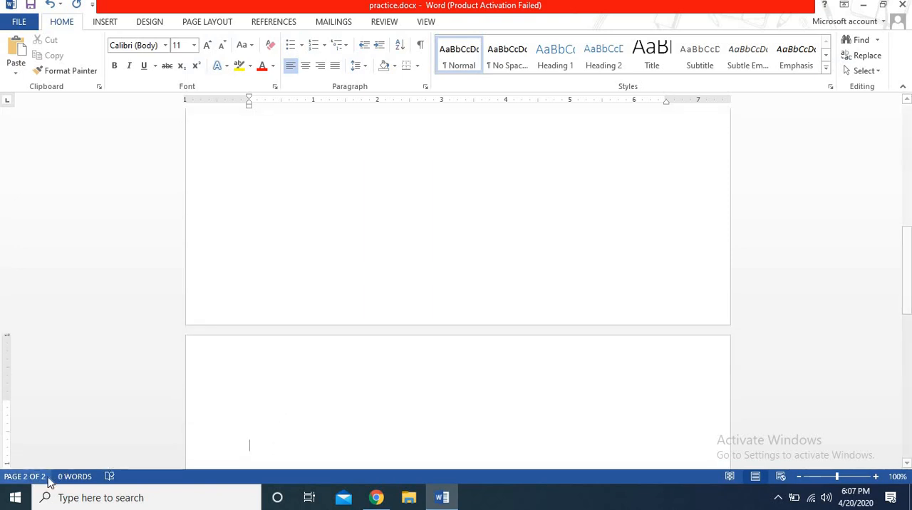
pyautogui.press('Up')
pyautogui.press('Up')
pyautogui.press('Up')
pyautogui.press('Up')
pyautogui.press('Up')
pyautogui.press('Up')
pyautogui.press('Up')
pyautogui.press('Up')
pyautogui.press('Up')
pyautogui.press('Up')
pyautogui.press('Up')
pyautogui.press('Up')
pyautogui.press('Up')
pyautogui.press('Up')
pyautogui.press('Up')
pyautogui.press('Up')
pyautogui.press('Up')
pyautogui.press('Up')
pyautogui.press('Up')
pyautogui.press('Up')
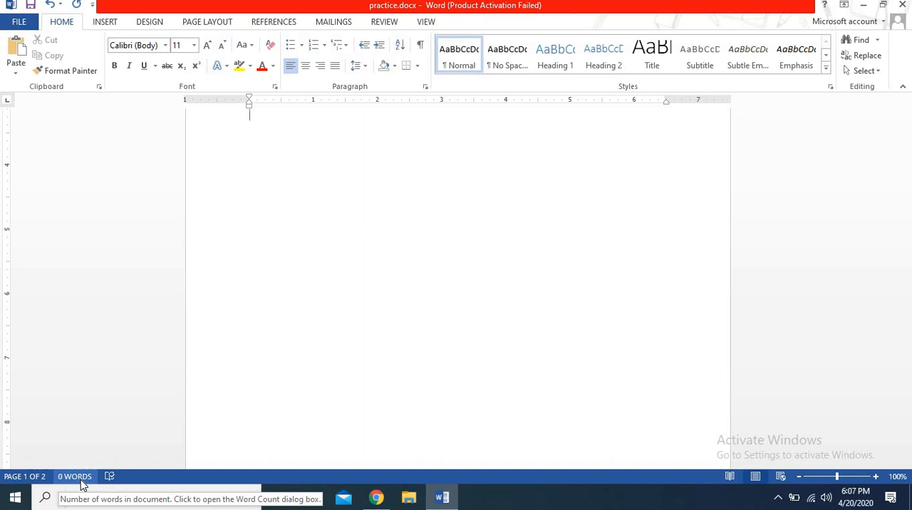
pyautogui.press('Up')
pyautogui.press('Up')
pyautogui.press('Up')
pyautogui.press('Up')
pyautogui.press('Up')
pyautogui.press('Up')
pyautogui.press('Up')
pyautogui.press('Up')
pyautogui.press('Up')
pyautogui.press('Up')
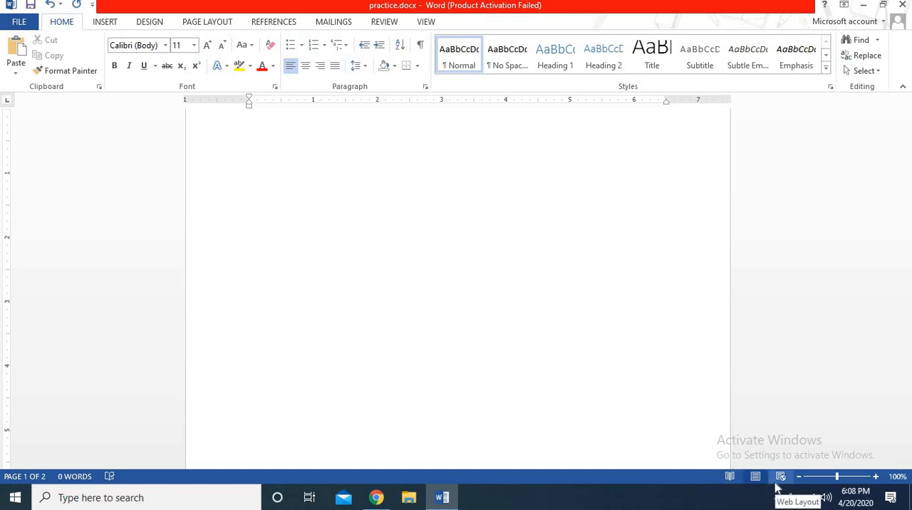
# Step: View the document in Read Mode and return to Print Layout, and zoom out to 70% and back to 100%
pyautogui.click(730, 475)
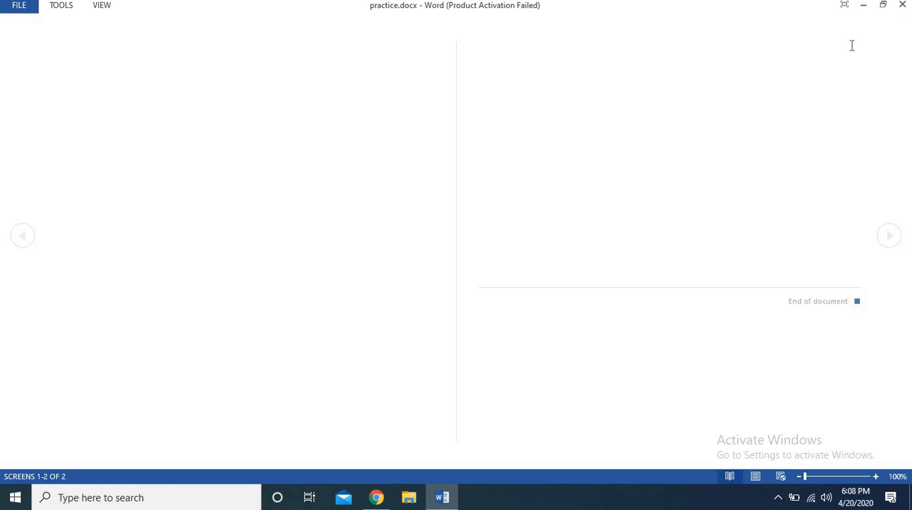
pyautogui.click(756, 484)
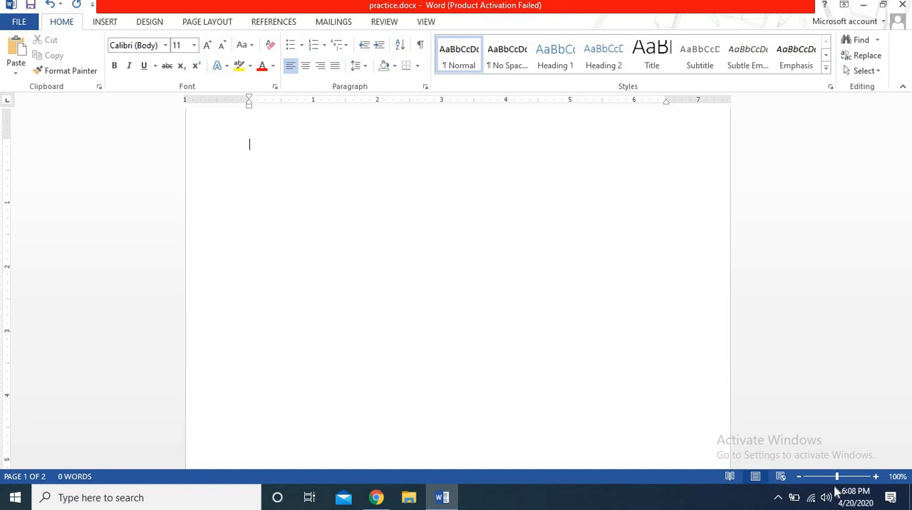
pyautogui.click(798, 481)
pyautogui.click(798, 480)
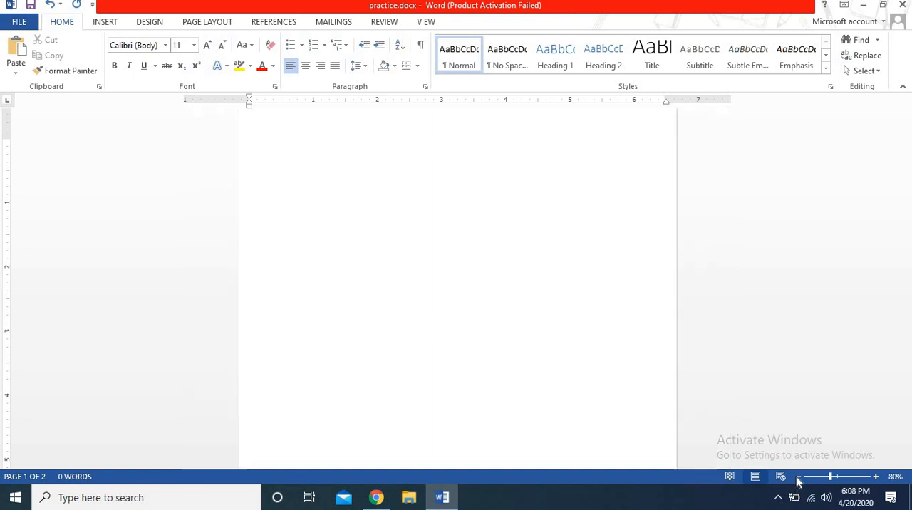
pyautogui.click(798, 480)
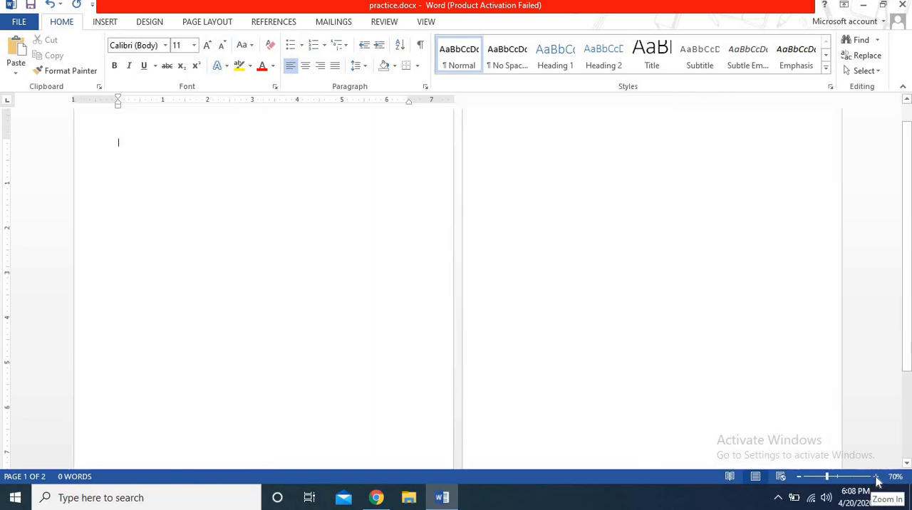
pyautogui.click(876, 479)
pyautogui.click(876, 478)
pyautogui.click(876, 479)
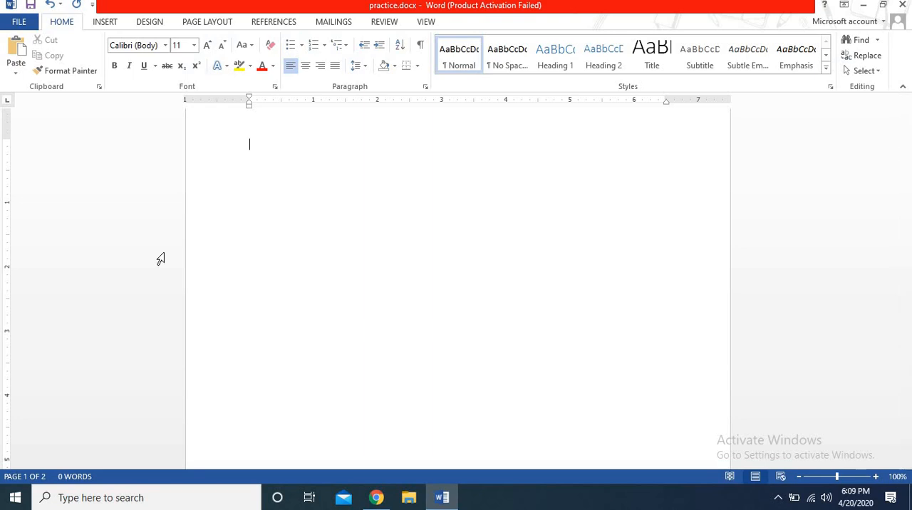
# Step: Create a new document from the Vivid shapes event brochure template and maximise its window
pyautogui.click(21, 23)
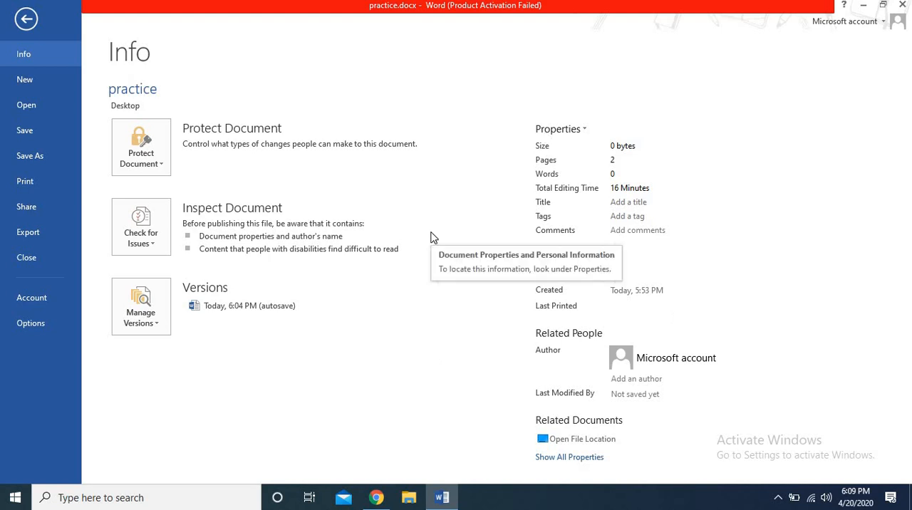
pyautogui.click(61, 86)
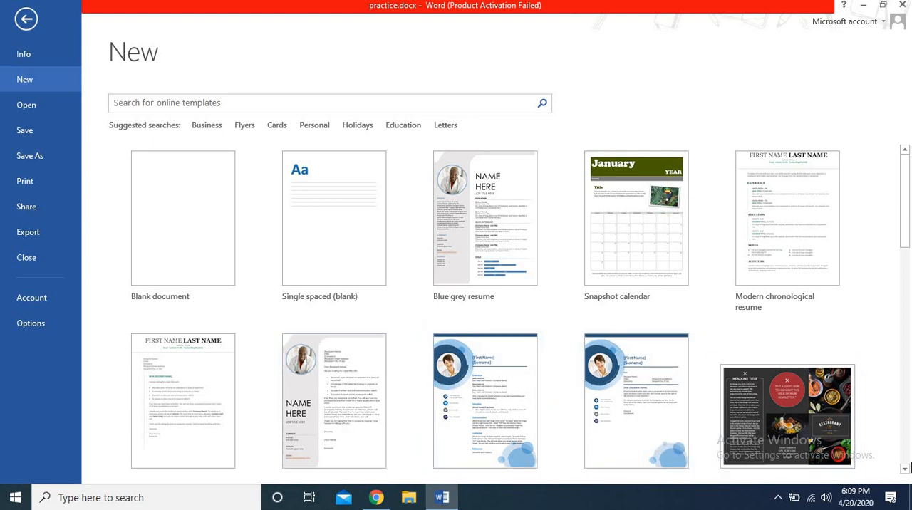
pyautogui.click(905, 469)
pyautogui.moveTo(906, 472); pyautogui.dragTo(906, 472)
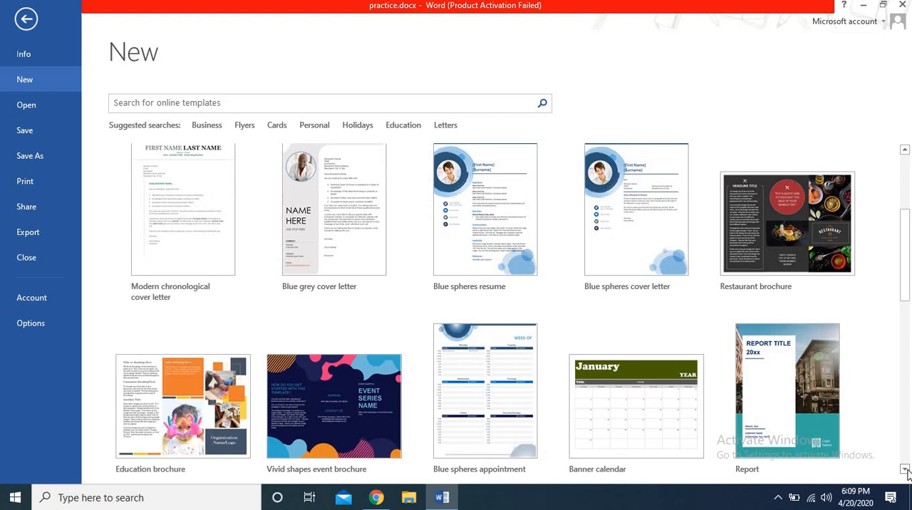
pyautogui.click(906, 472)
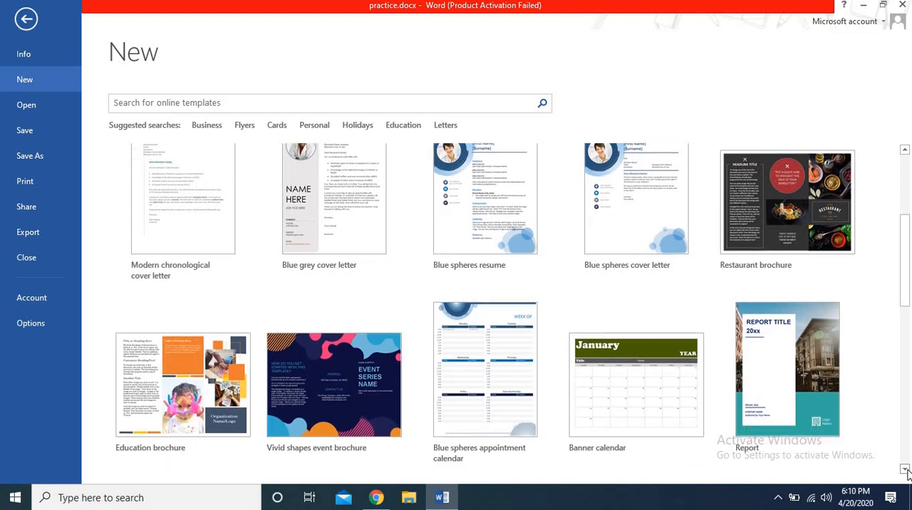
pyautogui.click(906, 472)
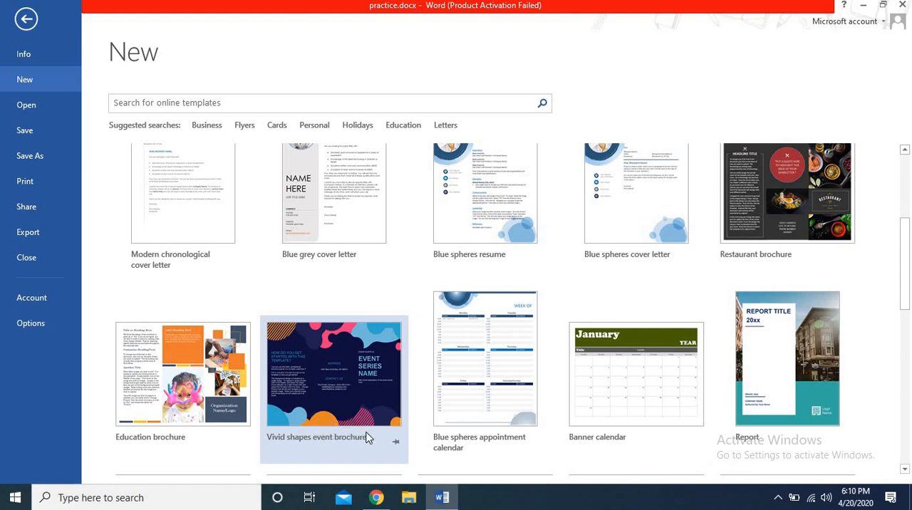
pyautogui.click(360, 382)
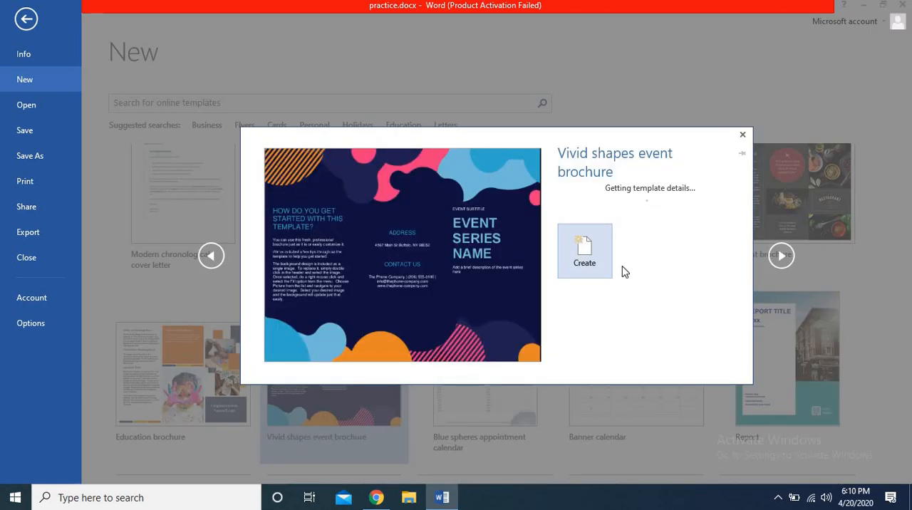
pyautogui.click(574, 370)
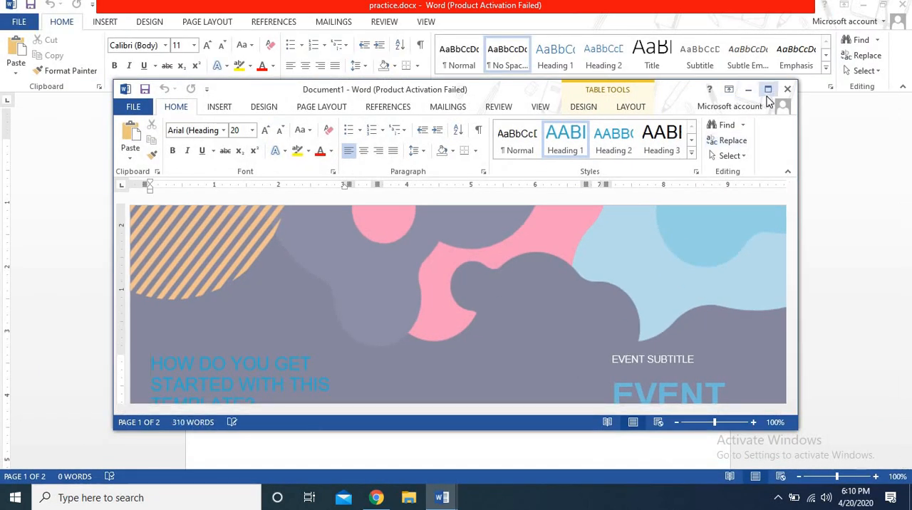
pyautogui.click(768, 89)
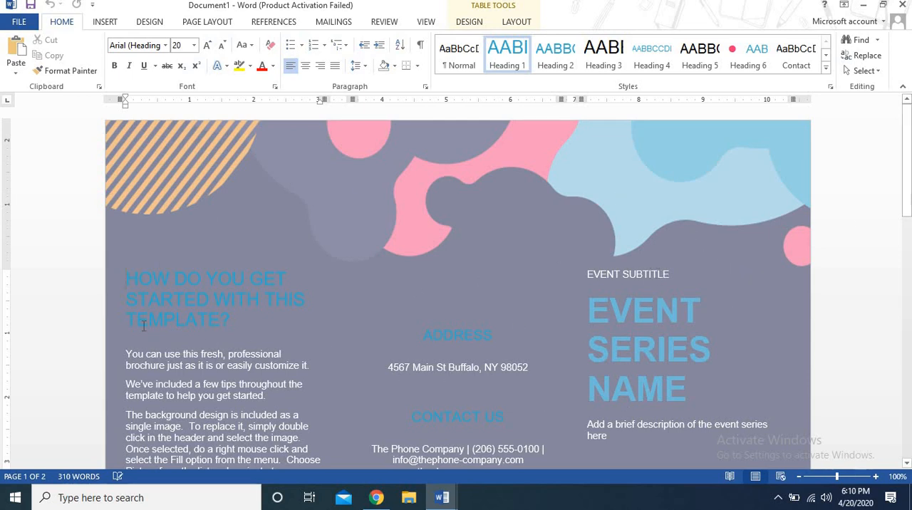
# Step: Select the brochure's first body paragraph, and close the brochure document without saving it
pyautogui.tripleClick(182, 357)
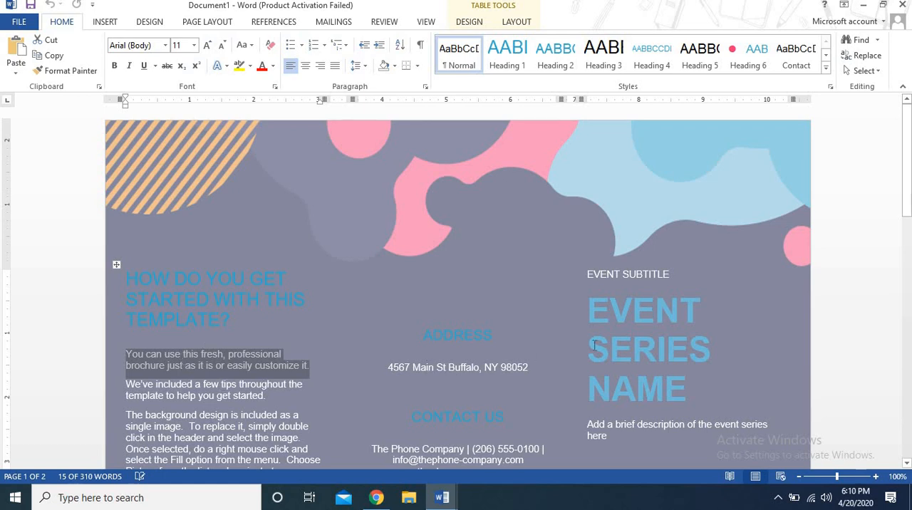
pyautogui.click(902, 7)
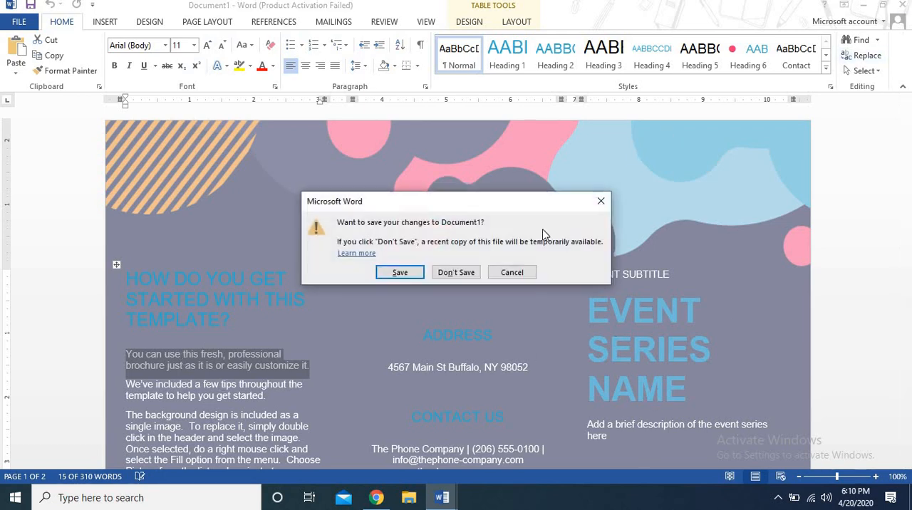
pyautogui.click(456, 272)
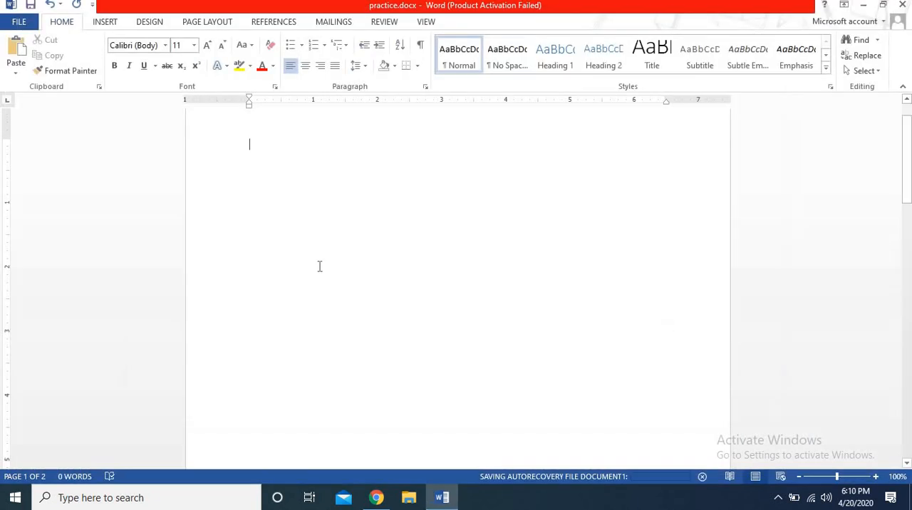
# Step: Review the new-document templates, and browse Local Disk (E:) and Local Disk (F:) for Word documents without opening one
pyautogui.click(20, 22)
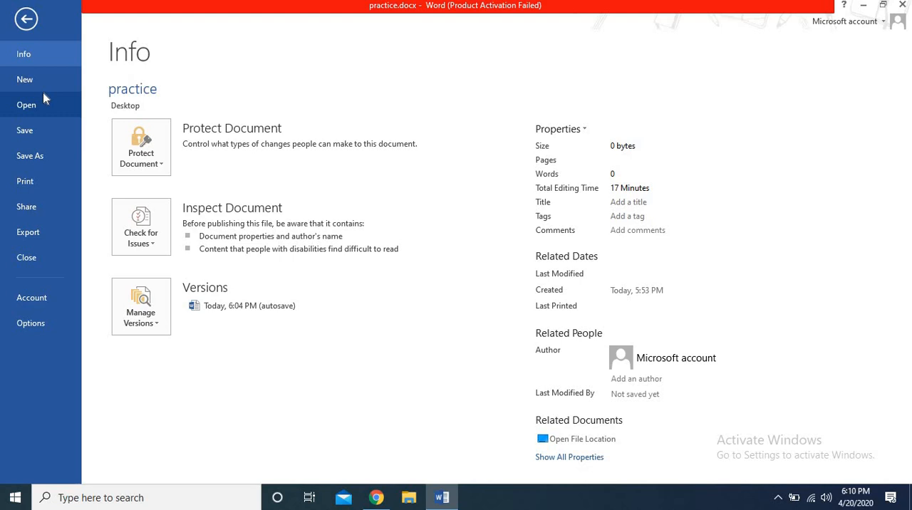
pyautogui.click(25, 79)
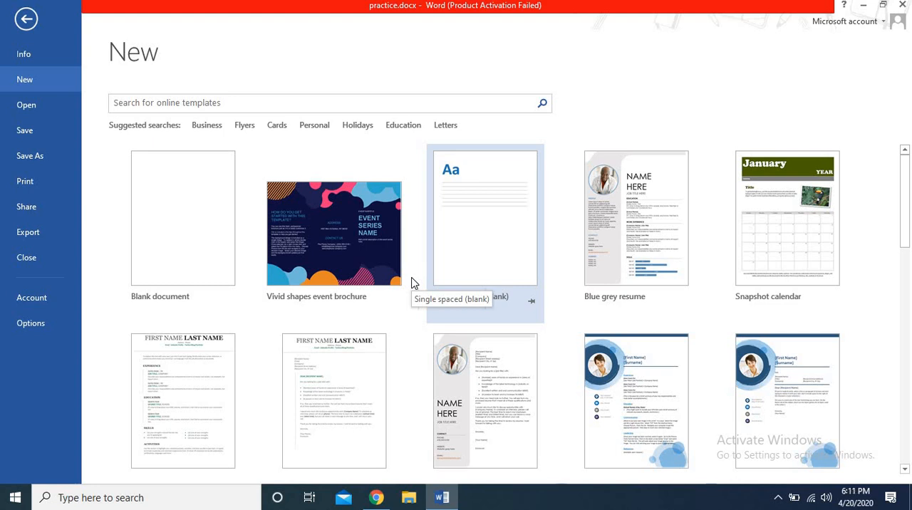
pyautogui.click(43, 110)
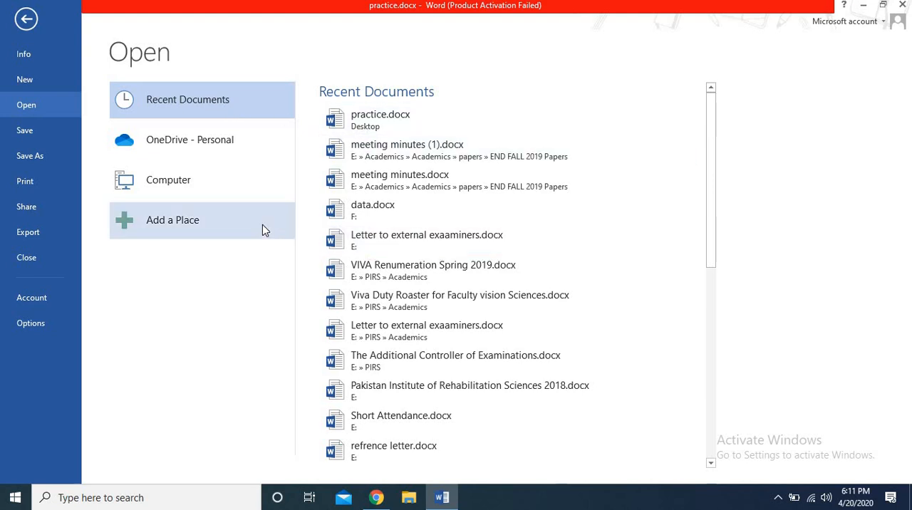
pyautogui.click(206, 183)
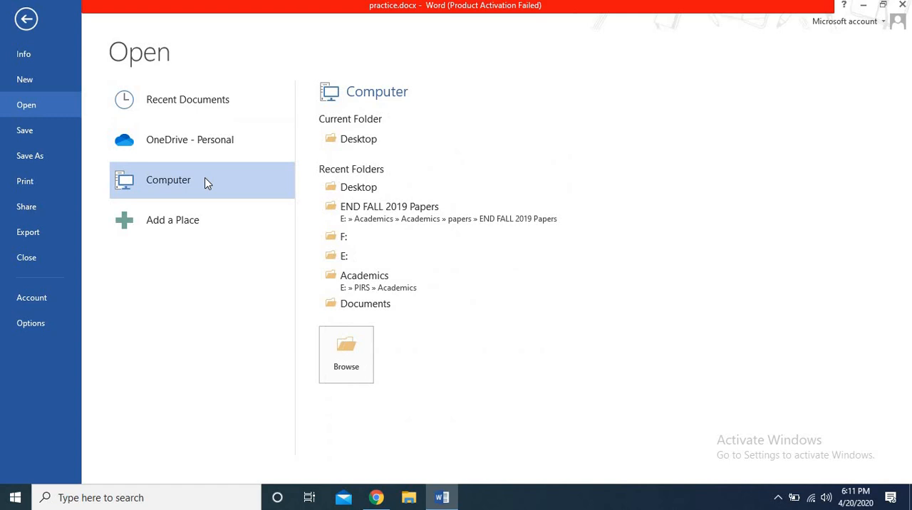
pyautogui.click(351, 339)
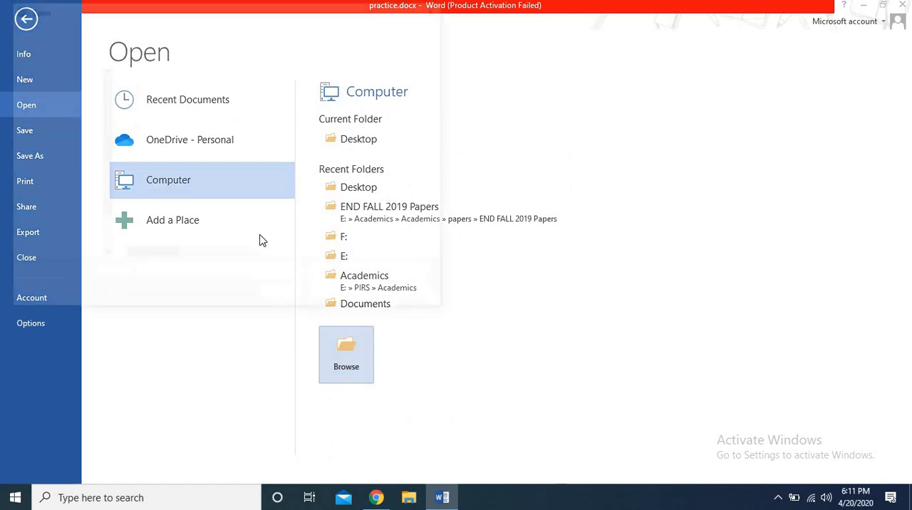
pyautogui.click(83, 223)
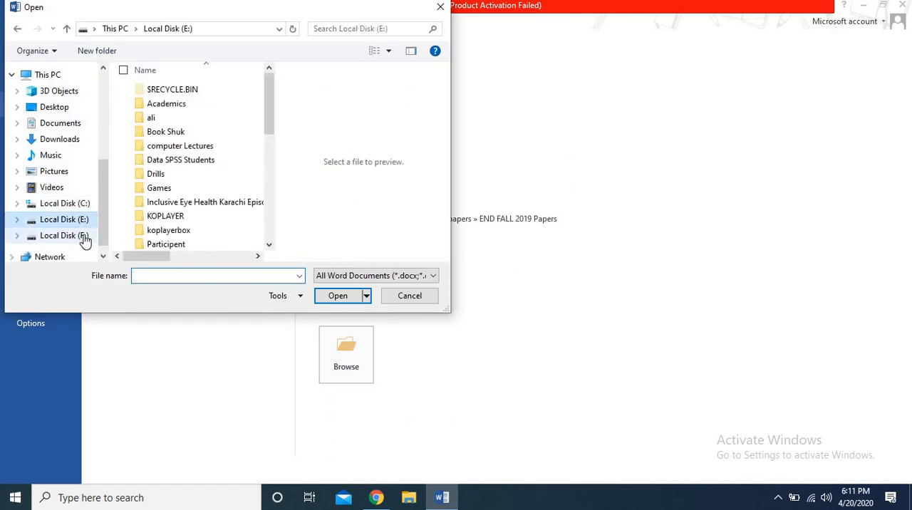
pyautogui.click(83, 237)
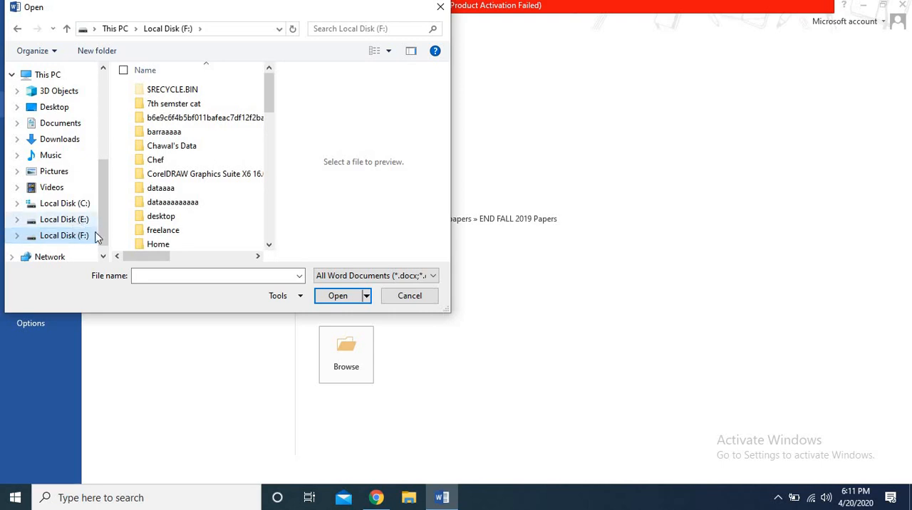
pyautogui.click(56, 220)
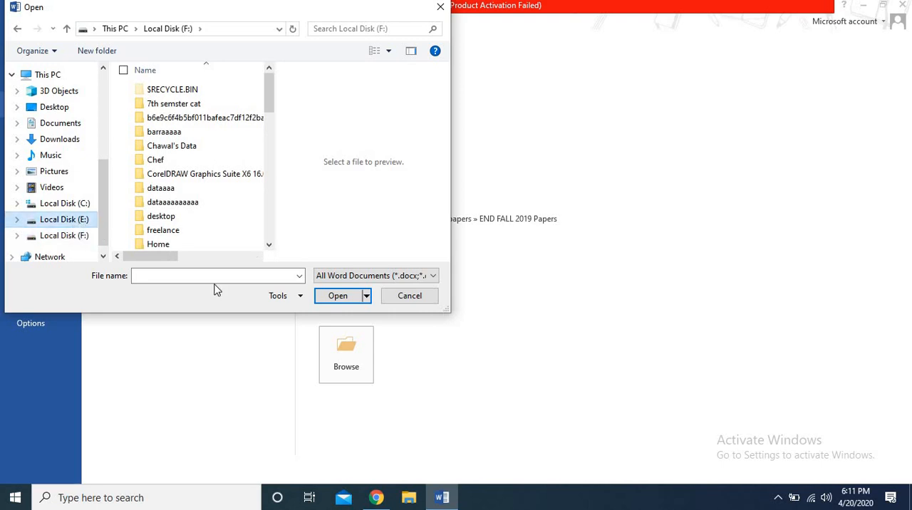
pyautogui.click(409, 295)
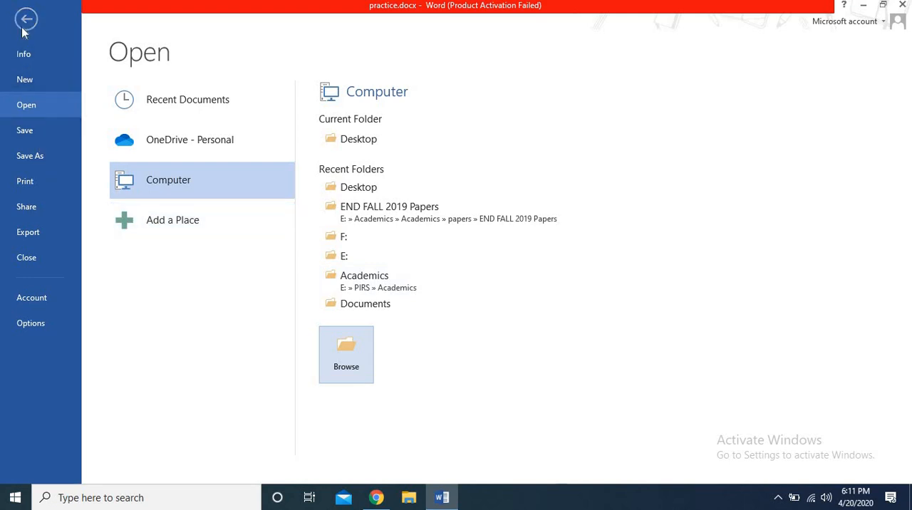
# Step: Open the print settings for practice.docx and choose HP LaserJet Professional P1102 as the printer
pyautogui.click(36, 188)
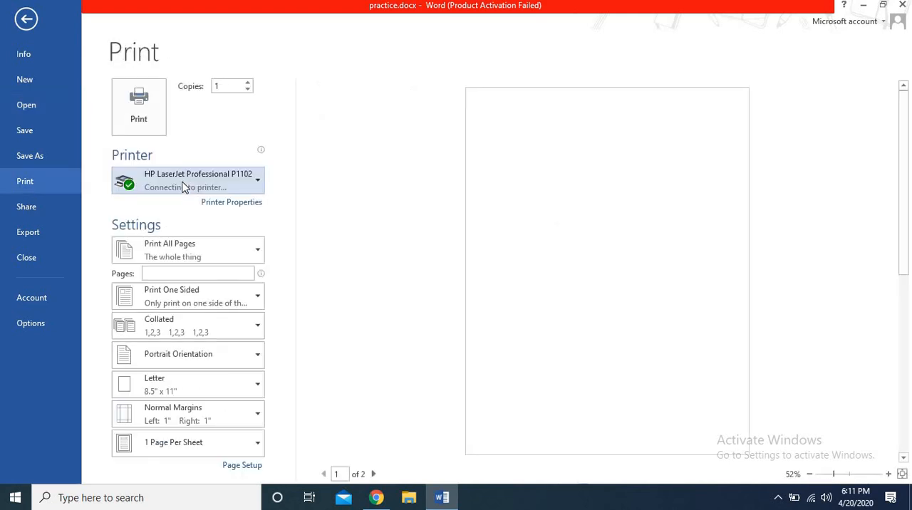
pyautogui.click(250, 188)
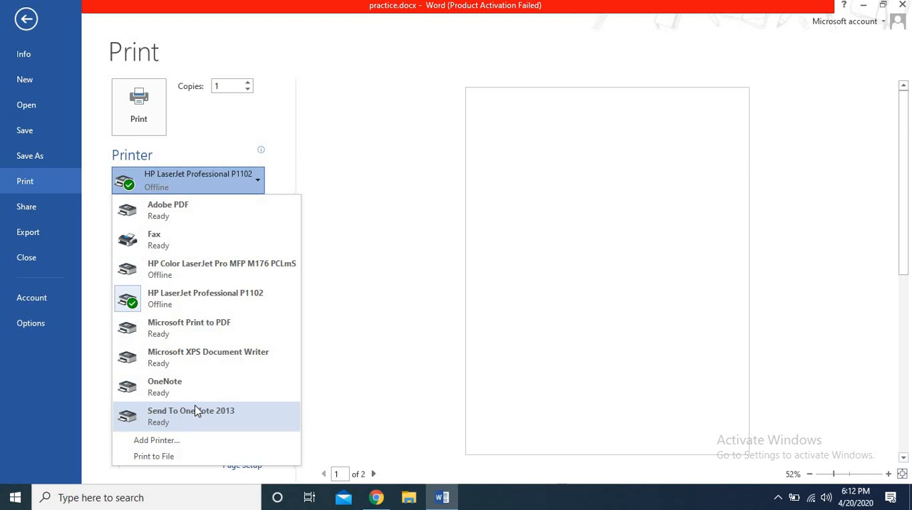
pyautogui.click(219, 299)
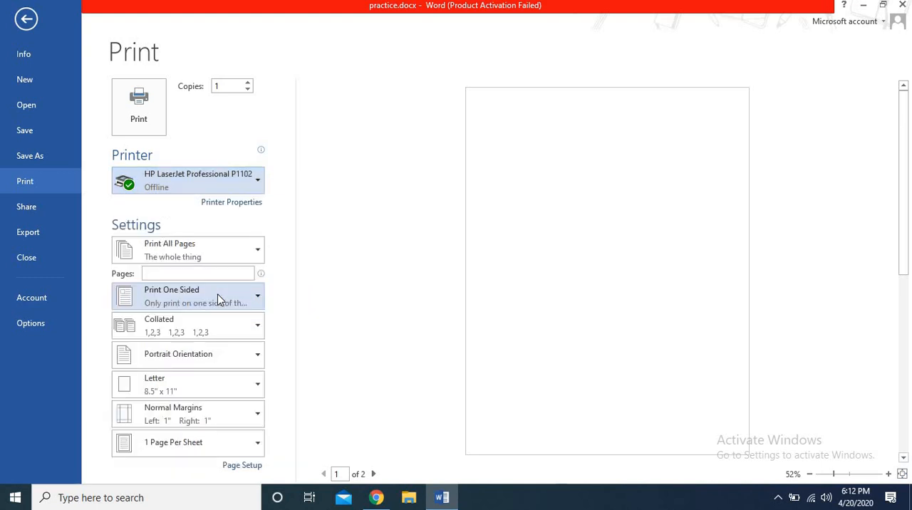
# Step: Review the available printers, try the custom print ranges 1-10 and 1,5,7, and clear the page range
pyautogui.click(254, 185)
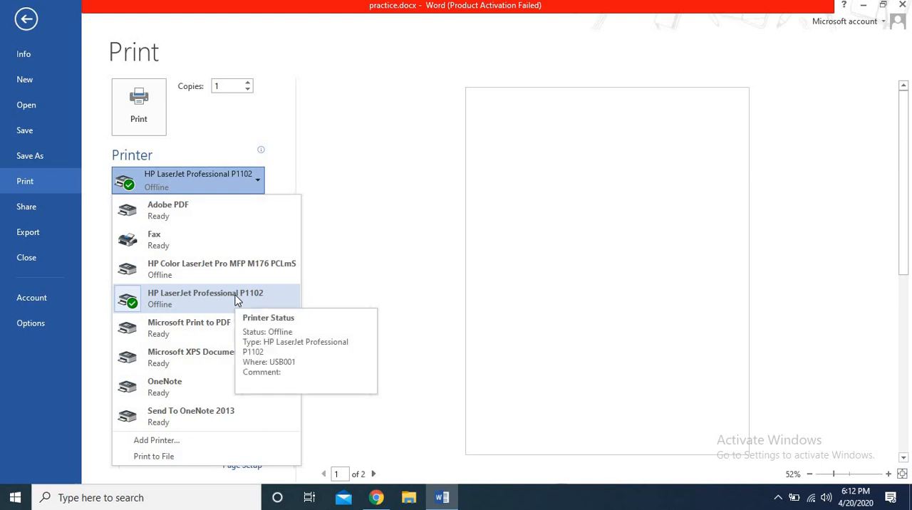
pyautogui.click(250, 192)
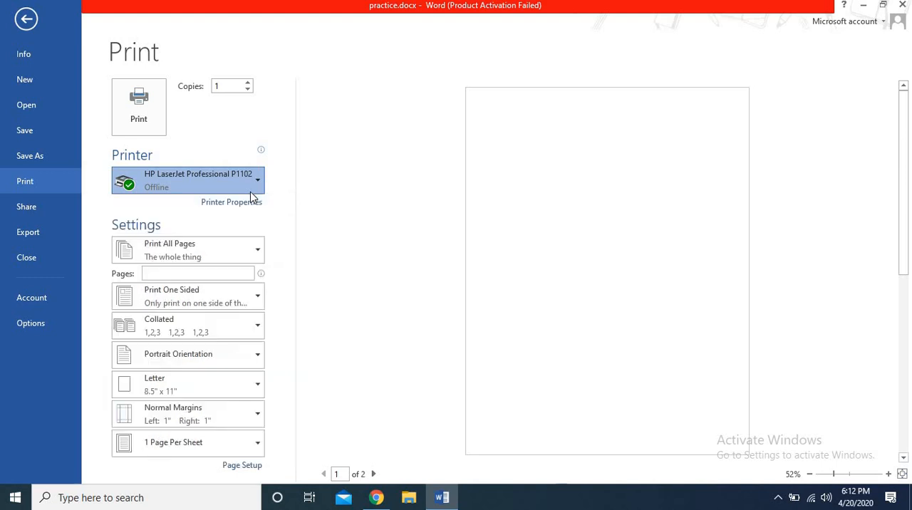
pyautogui.click(257, 257)
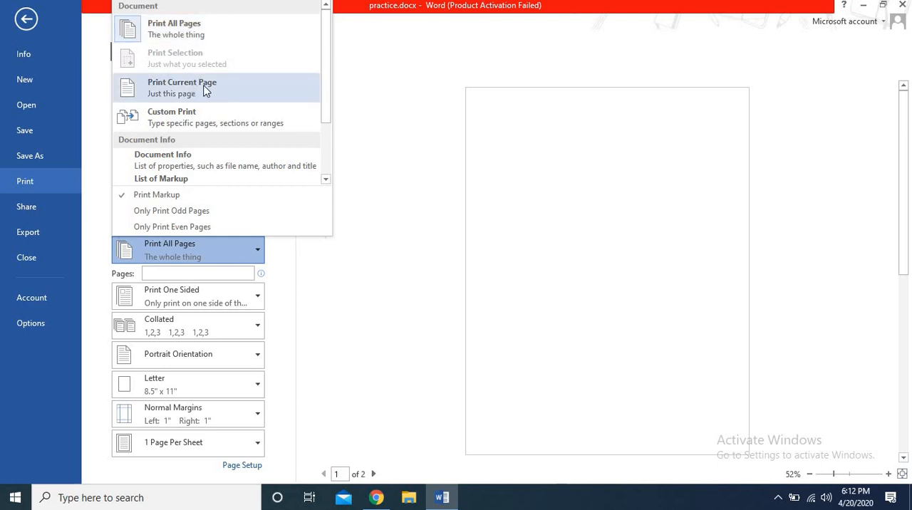
pyautogui.click(211, 115)
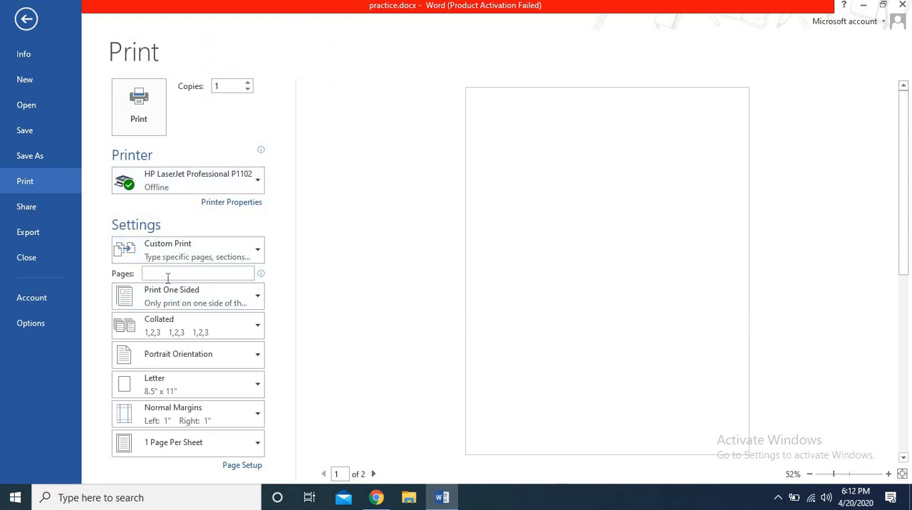
pyautogui.write('1-10')
pyautogui.press('BackSpace')
pyautogui.press('BackSpace')
pyautogui.press('BackSpace')
pyautogui.write(',5,7')
pyautogui.press('BackSpace')
pyautogui.press('BackSpace')
pyautogui.press('BackSpace')
pyautogui.press('BackSpace')
pyautogui.press('BackSpace')
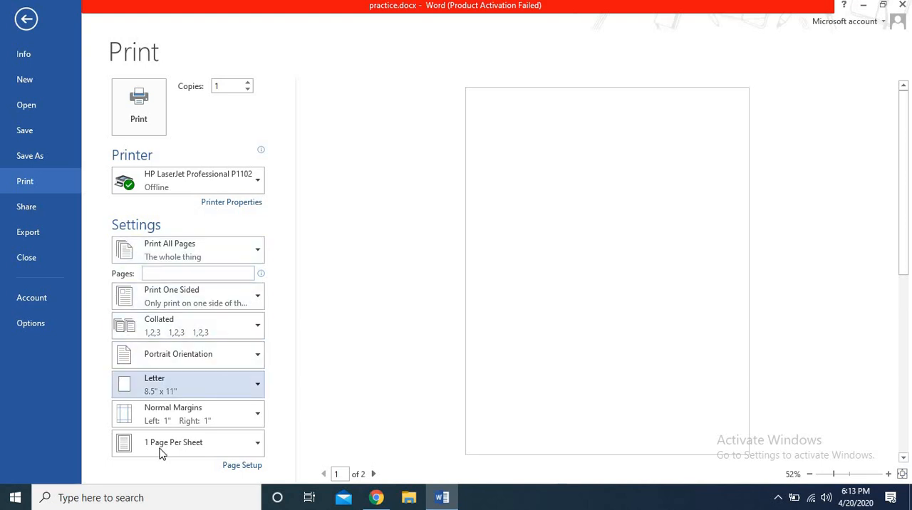
# Step: Return to the document from the print settings and generate random sample paragraphs with =rand()
pyautogui.click(26, 19)
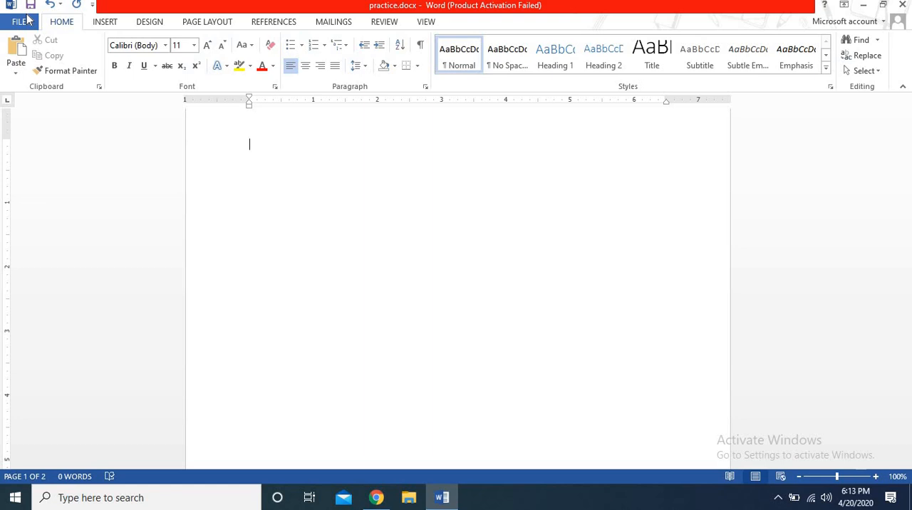
pyautogui.write('=rand()')
pyautogui.press('Return')
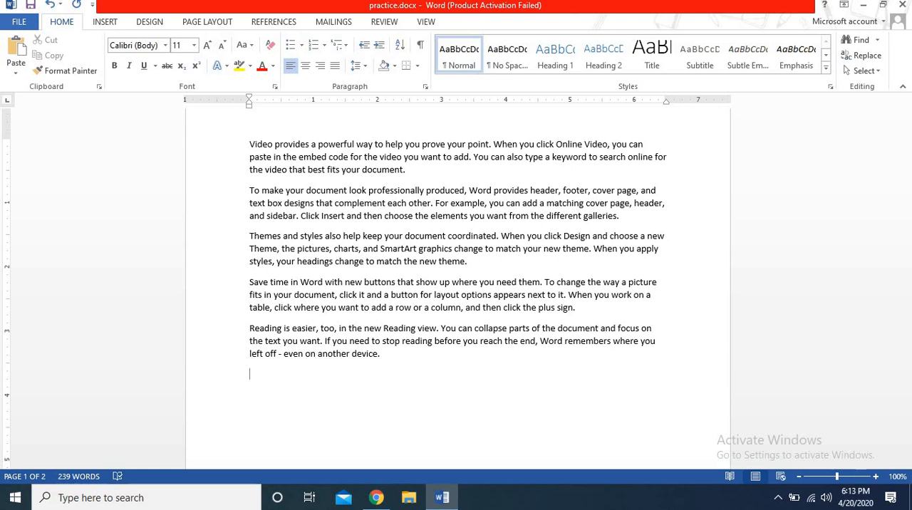
# Step: Move the insertion point through the sample paragraphs one line and one character at a time
pyautogui.press('Up')
pyautogui.press('Up')
pyautogui.press('Up')
pyautogui.press('Up')
pyautogui.press('Up')
pyautogui.press('Up')
pyautogui.press('Up')
pyautogui.press('Up')
pyautogui.press('Up')
pyautogui.press('Up')
pyautogui.press('Up')
pyautogui.press('Up')
pyautogui.press('Right')
pyautogui.press('Right')
pyautogui.press('Right')
pyautogui.press('Right')
pyautogui.press('Right')
pyautogui.press('Right')
pyautogui.press('Right')
pyautogui.press('Right')
pyautogui.press('Right')
pyautogui.press('Right')
pyautogui.press('Right')
pyautogui.press('Right')
pyautogui.press('Right')
pyautogui.press('Right')
pyautogui.press('Right')
pyautogui.press('Right')
pyautogui.press('Right')
pyautogui.press('Right')
pyautogui.press('Right')
pyautogui.press('Right')
pyautogui.press('Right')
pyautogui.press('Right')
pyautogui.press('Right')
pyautogui.press('Right')
pyautogui.press('Right')
pyautogui.press('Right')
pyautogui.press('Right')
pyautogui.press('Left')
pyautogui.press('Left')
pyautogui.press('Left')
pyautogui.press('Left')
pyautogui.press('Left')
pyautogui.press('Left')
pyautogui.press('Left')
pyautogui.press('Left')
pyautogui.press('Left')
pyautogui.press('Left')
pyautogui.press('Left')
pyautogui.press('Left')
pyautogui.press('Left')
pyautogui.press('Left')
pyautogui.press('Left')
pyautogui.press('Left')
pyautogui.press('Left')
pyautogui.press('Left')
pyautogui.press('Left')
pyautogui.press('Down')
# Step: Move the insertion point by lines and by whole paragraphs, ending at the beginning of the document
pyautogui.press('Down')
pyautogui.press('Down')
pyautogui.press('Down')
pyautogui.press('Down')
pyautogui.press('Down')
pyautogui.press('Up')
pyautogui.press('Up')
pyautogui.press('Up')
# Step: Move the insertion point forwards through the text by words and characters, and back word by word
pyautogui.hotkey('ctrl', 'Right')
pyautogui.hotkey('ctrl', 'Right')
pyautogui.hotkey('ctrl', 'Right')
pyautogui.hotkey('ctrl', 'Right')
pyautogui.hotkey('ctrl', 'Right')
pyautogui.hotkey('ctrl', 'Right')
pyautogui.press('Right')
pyautogui.press('Right')
pyautogui.press('Right')
pyautogui.press('Right')
pyautogui.press('Right')
pyautogui.press('Right')
pyautogui.press('Right')
pyautogui.press('Right')
pyautogui.press('Right')
pyautogui.press('Right')
pyautogui.press('Right')
pyautogui.press('Right')
pyautogui.press('Right')
pyautogui.press('Right')
pyautogui.press('Right')
pyautogui.press('Right')
pyautogui.press('Right')
pyautogui.press('Right')
pyautogui.press('Right')
pyautogui.hotkey('ctrl', 'Right')
pyautogui.hotkey('ctrl', 'Right')
pyautogui.hotkey('ctrl', 'Right')
pyautogui.hotkey('ctrl', 'Right')
pyautogui.hotkey('ctrl', 'Right')
pyautogui.hotkey('ctrl', 'Right')
pyautogui.hotkey('ctrl', 'Right')
pyautogui.hotkey('ctrl', 'Left')
pyautogui.hotkey('ctrl', 'Left')
pyautogui.hotkey('ctrl', 'Left')
pyautogui.hotkey('ctrl', 'Left')
pyautogui.hotkey('ctrl', 'Left')
pyautogui.hotkey('ctrl', 'Left')
pyautogui.hotkey('ctrl', 'Left')
pyautogui.hotkey('ctrl', 'Left')
pyautogui.hotkey('ctrl', 'Left')
pyautogui.hotkey('ctrl', 'Left')
pyautogui.hotkey('ctrl', 'Left')
pyautogui.hotkey('ctrl', 'Left')
pyautogui.hotkey('ctrl', 'Left')
pyautogui.hotkey('ctrl', 'Left')
pyautogui.hotkey('ctrl', 'Left')
pyautogui.hotkey('ctrl', 'Left')
pyautogui.press('Down')
pyautogui.press('Down')
pyautogui.press('Down')
pyautogui.press('Up')
pyautogui.press('Down')
pyautogui.press('Down')
pyautogui.press('Up')
pyautogui.press('Up')
pyautogui.hotkey('ctrl', 'Down')
pyautogui.hotkey('ctrl', 'Up')
pyautogui.hotkey('ctrl', 'Up')
# Step: Look over the Find and Replace options and use Go To to jump to page 2 and back to page 1
pyautogui.hotkey('ctrl', 'g')
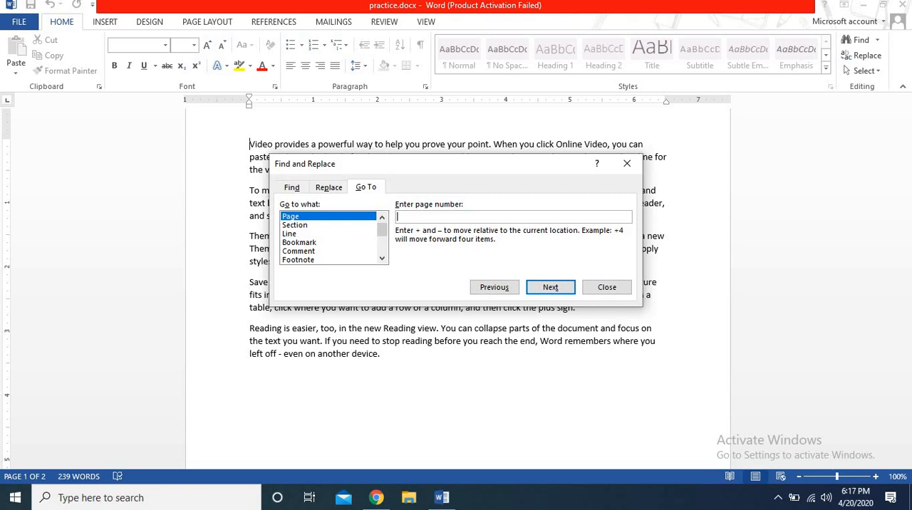
pyautogui.click(295, 193)
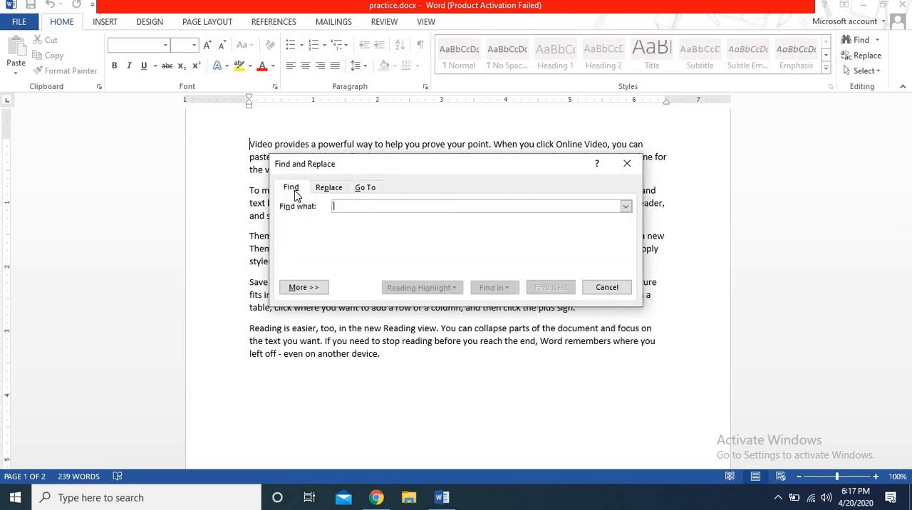
pyautogui.click(331, 192)
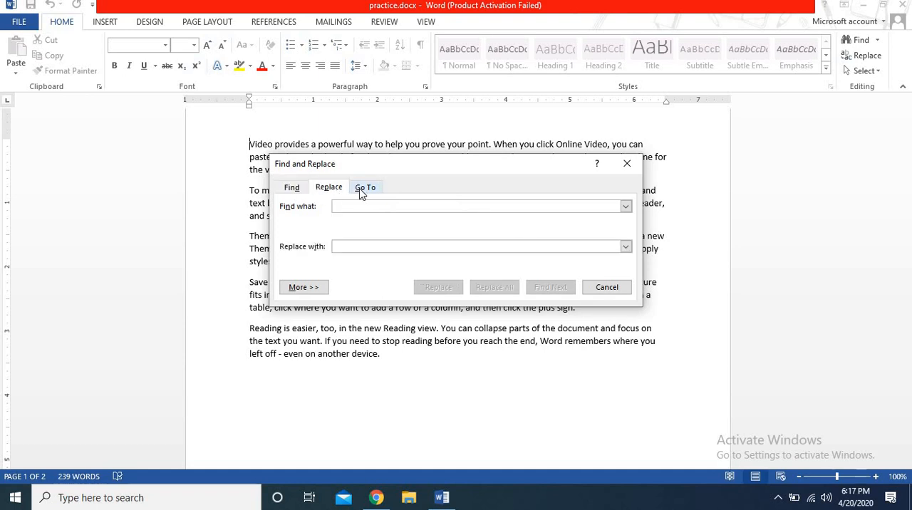
pyautogui.click(365, 188)
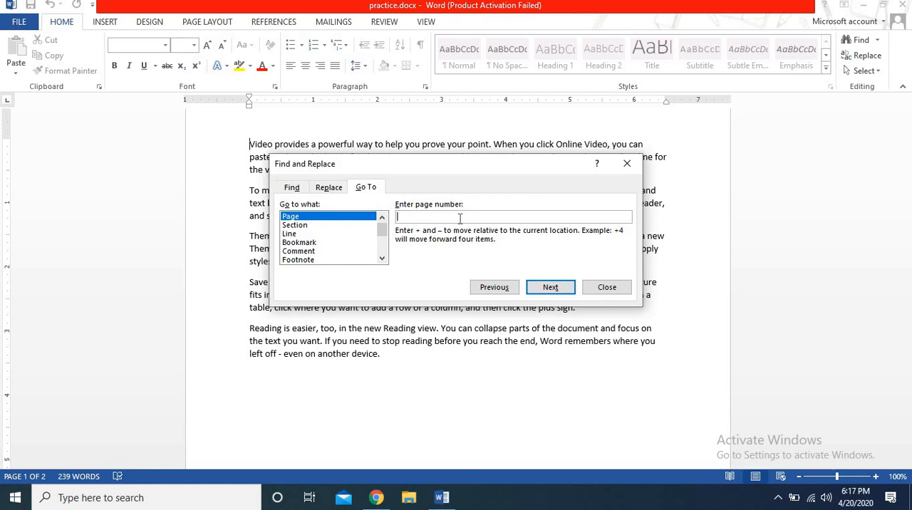
pyautogui.write('2')
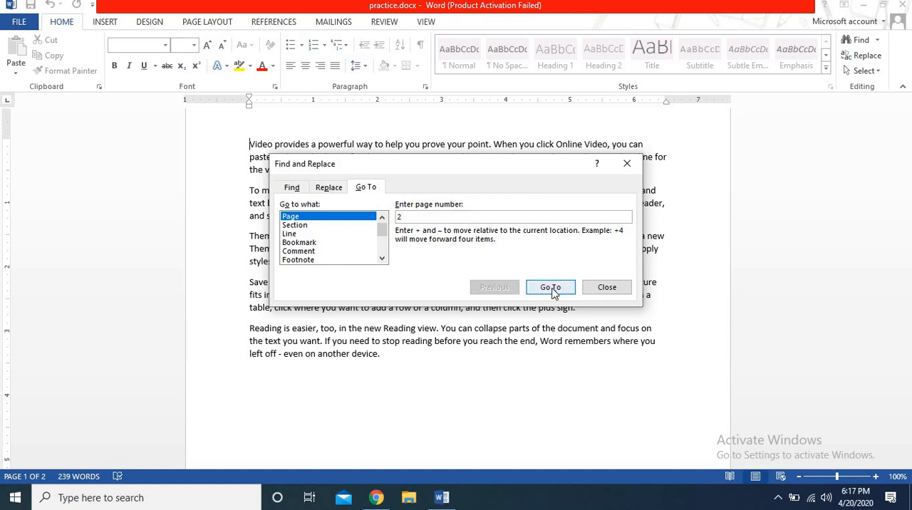
pyautogui.click(553, 288)
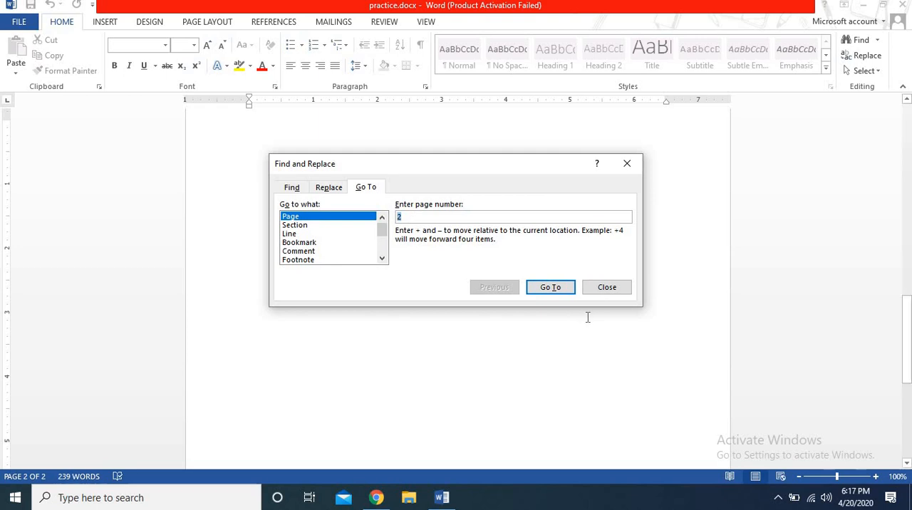
pyautogui.write('1')
pyautogui.click(574, 290)
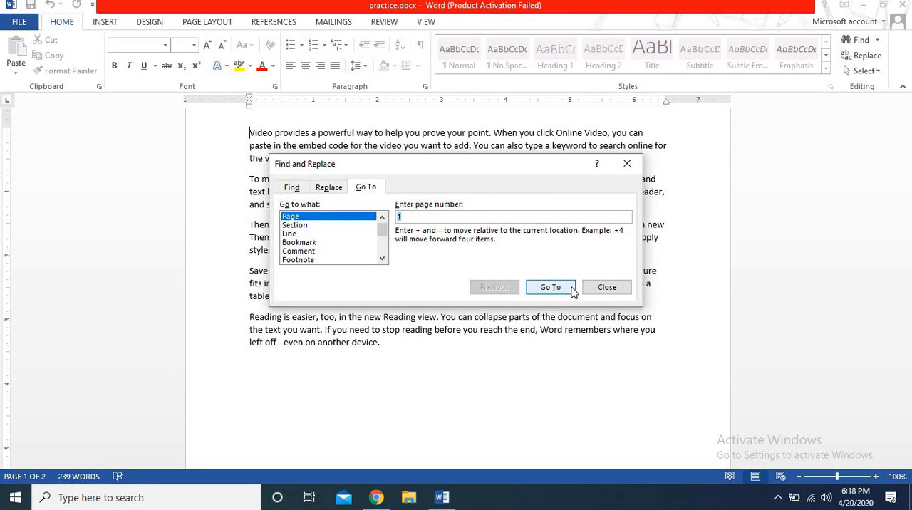
# Step: Review the Go To target types, choosing Section and Table without jumping to either
pyautogui.click(307, 225)
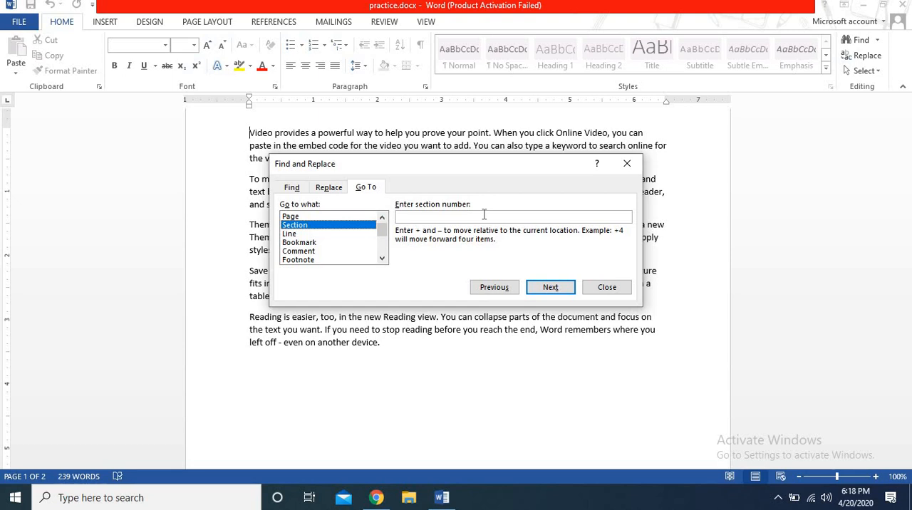
pyautogui.click(383, 259)
pyautogui.click(382, 259)
pyautogui.click(382, 259)
pyautogui.click(383, 259)
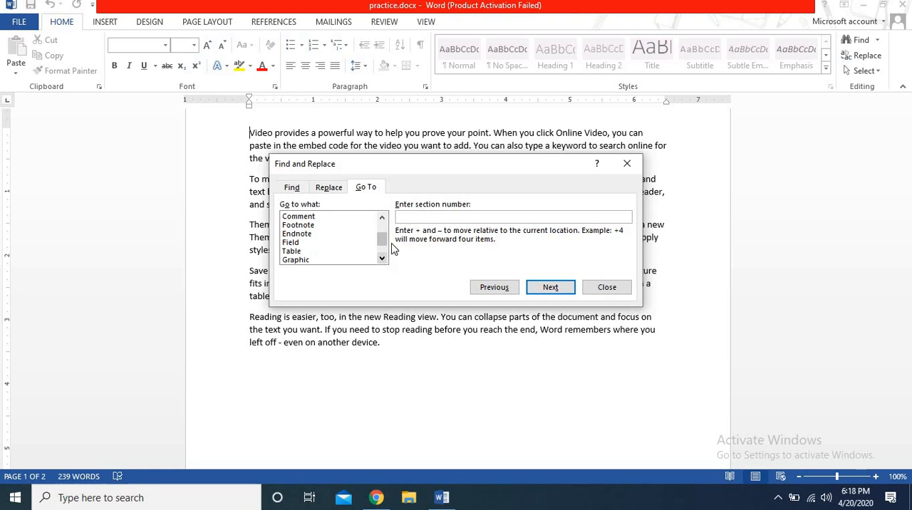
pyautogui.click(308, 253)
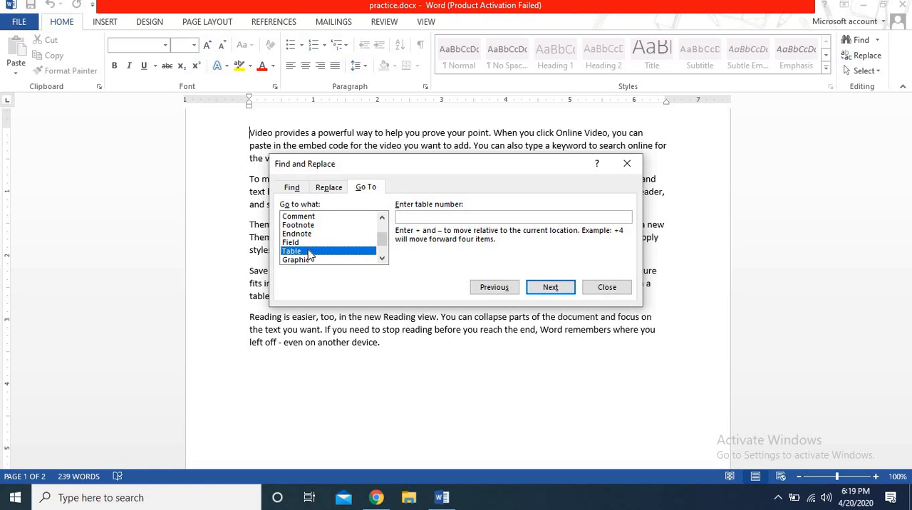
# Step: Find every occurrence of "video" in the document, moving the dialog off the first paragraphs, and dismiss the end-of-search notice
pyautogui.click(291, 188)
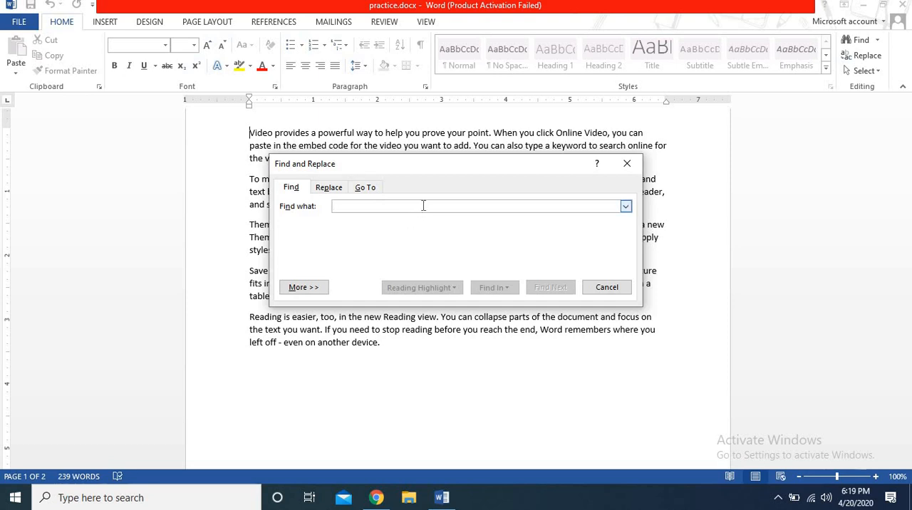
pyautogui.write('vide')
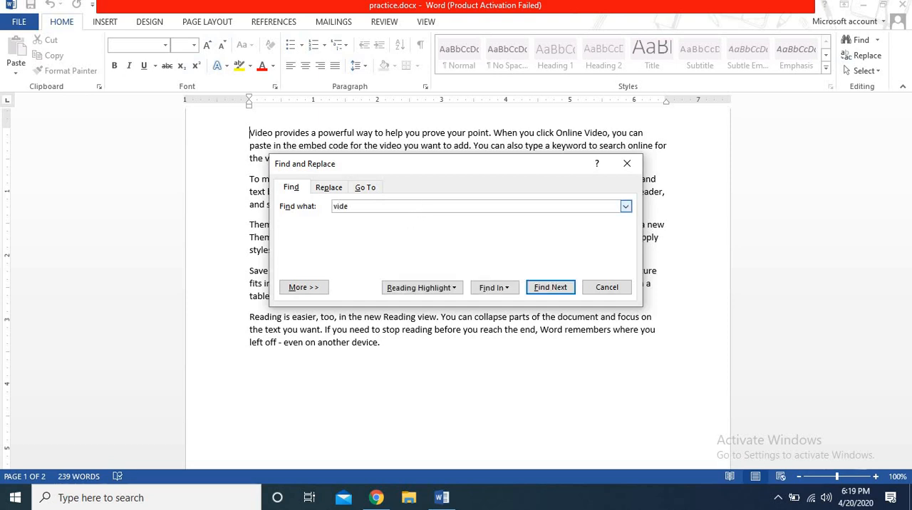
pyautogui.write('o')
pyautogui.click(550, 288)
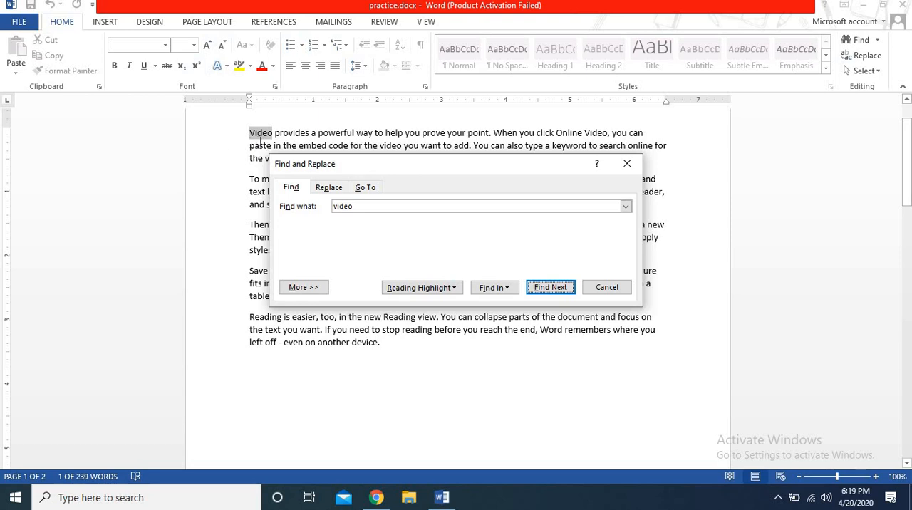
pyautogui.click(539, 288)
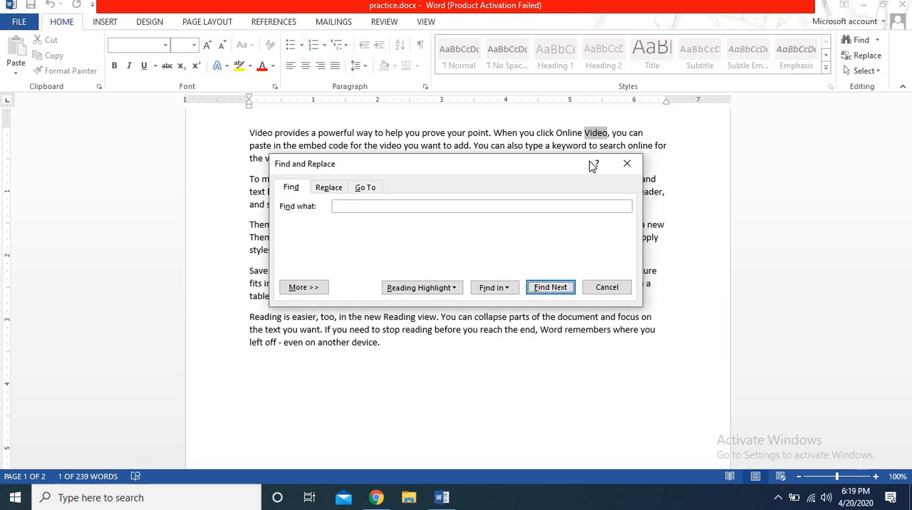
pyautogui.moveTo(559, 169); pyautogui.dragTo(554, 283)
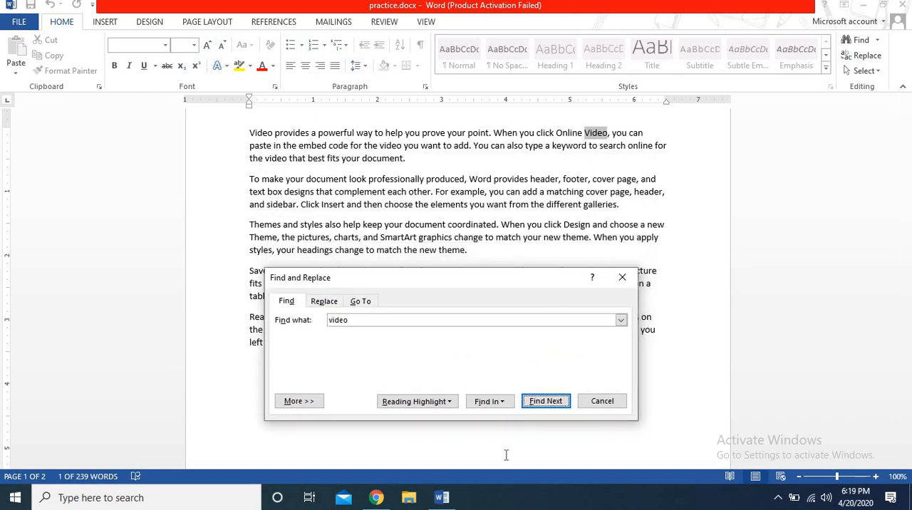
pyautogui.click(545, 401)
pyautogui.click(546, 401)
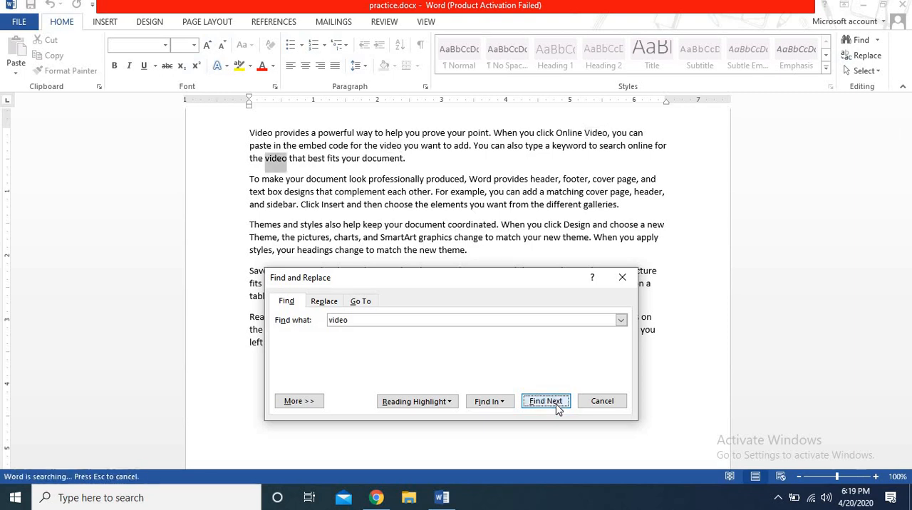
pyautogui.click(555, 402)
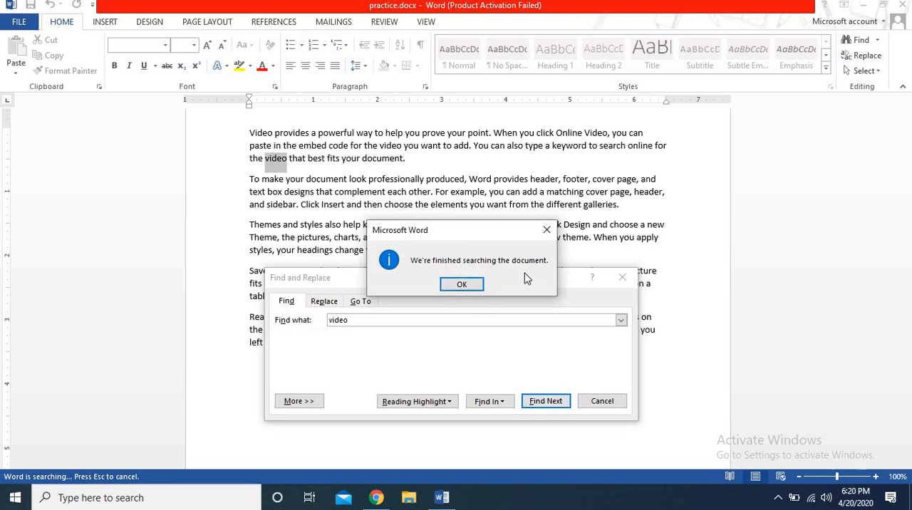
pyautogui.click(478, 284)
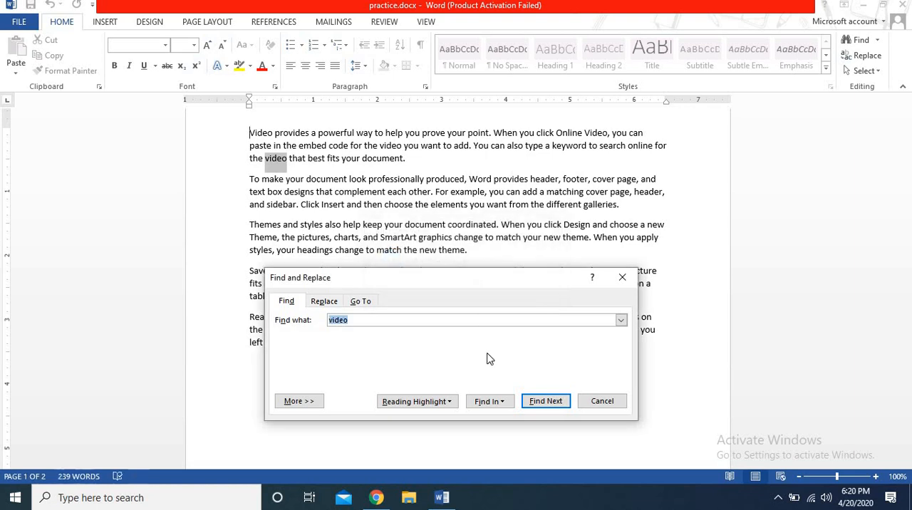
# Step: Restart the search for "video" from the document's beginning and reposition the Find and Replace dialog
pyautogui.click(506, 404)
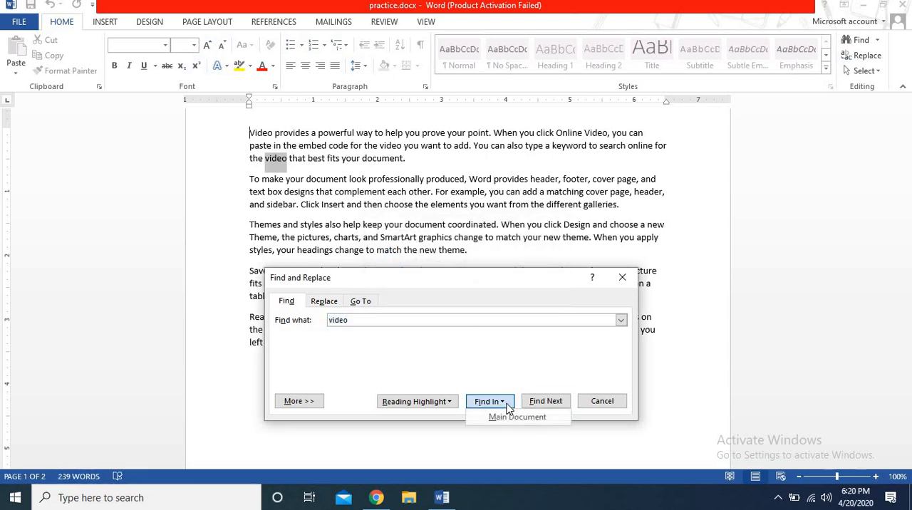
pyautogui.click(559, 403)
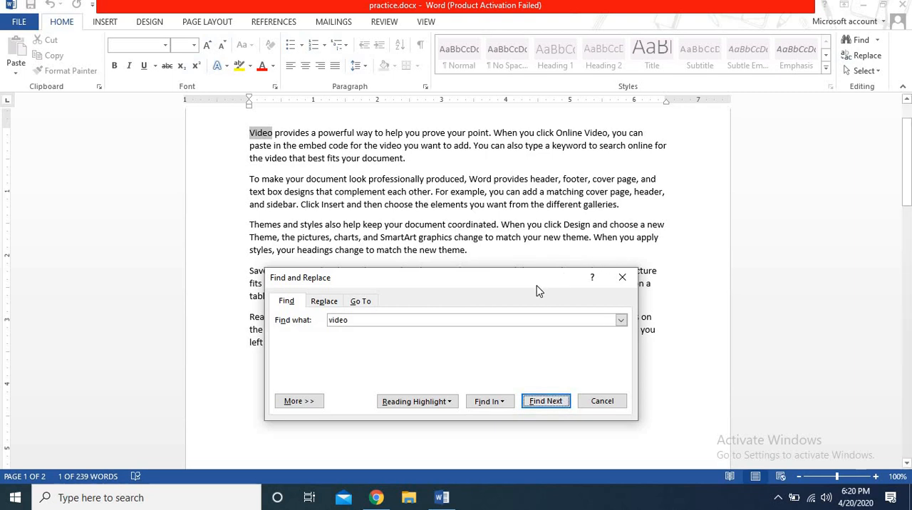
pyautogui.moveTo(543, 285); pyautogui.dragTo(548, 271)
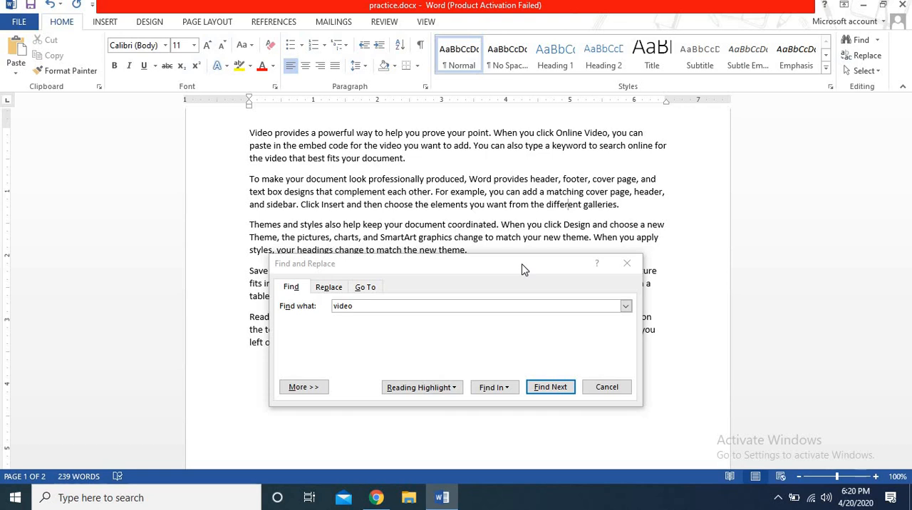
# Step: Set up a replacement of "video" with "audio" and find the first occurrence in the document
pyautogui.click(328, 287)
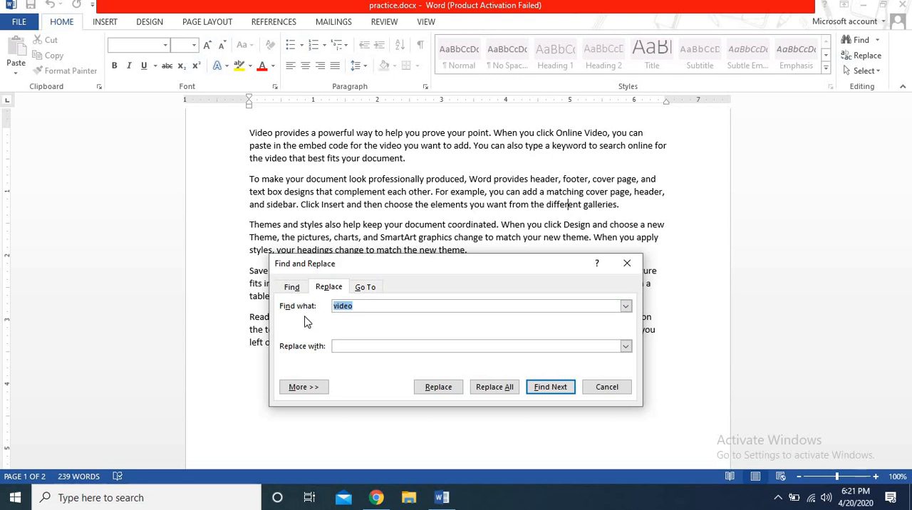
pyautogui.click(351, 347)
pyautogui.write('audio')
pyautogui.click(544, 388)
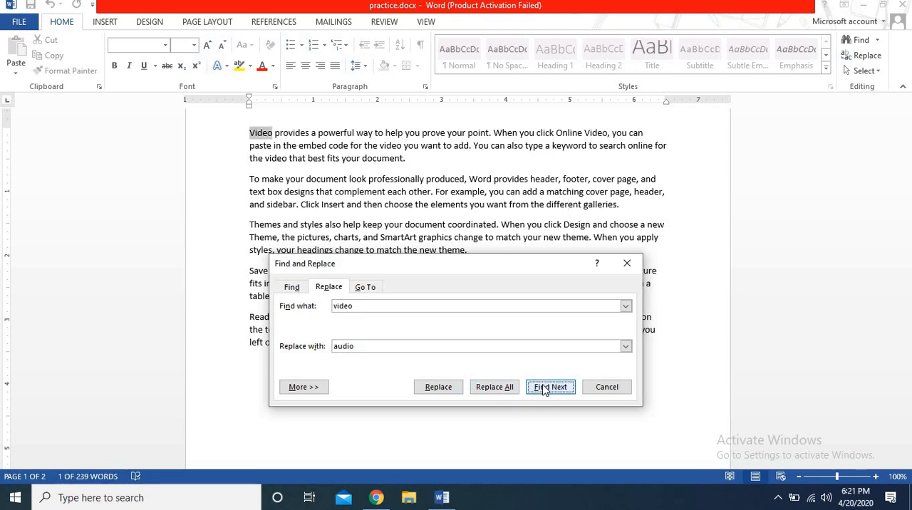
# Step: Replace each occurrence of "video" with "audio" one at a time and dismiss the end-of-search notice
pyautogui.click(427, 389)
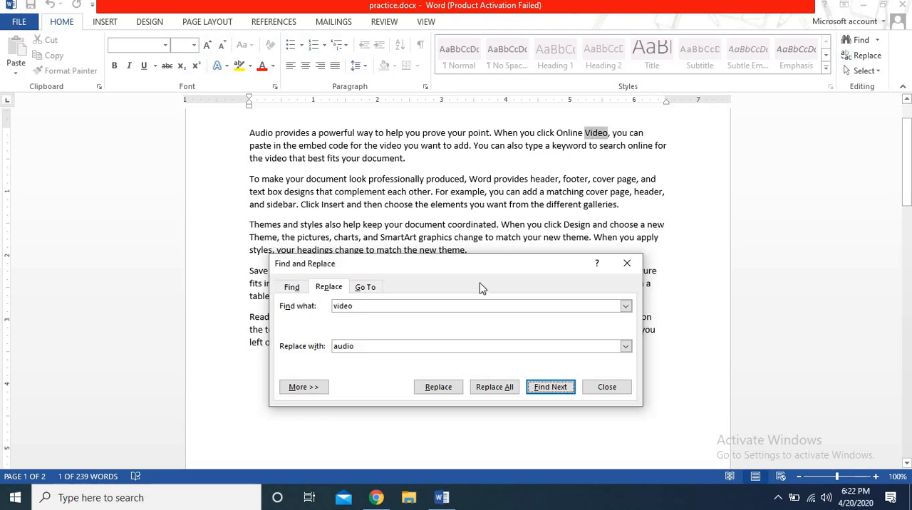
pyautogui.click(438, 388)
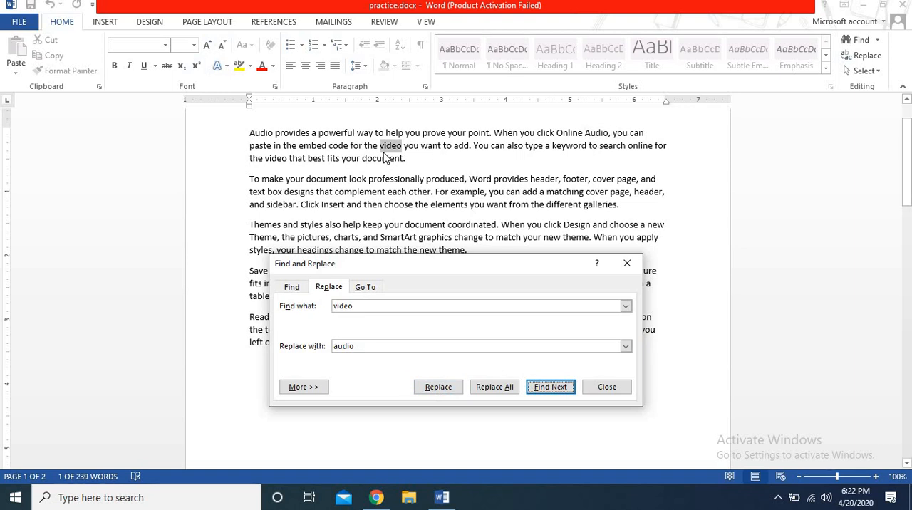
pyautogui.click(435, 389)
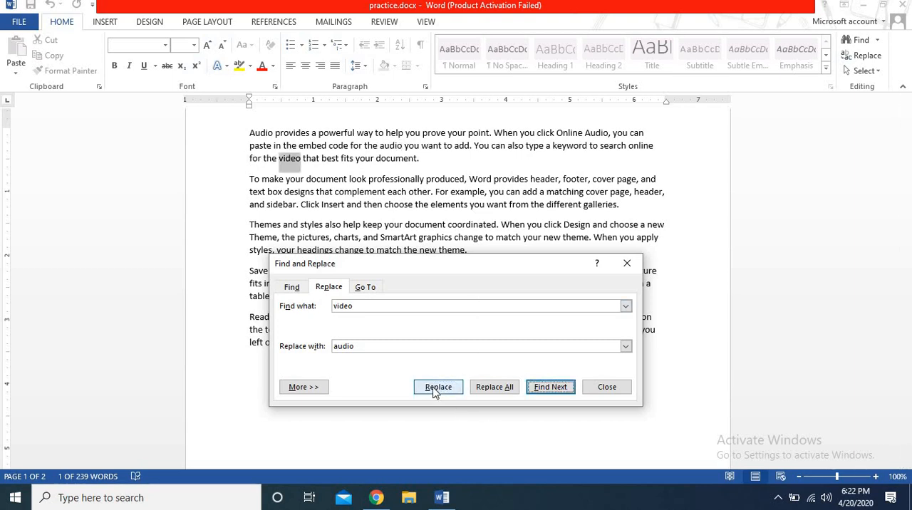
pyautogui.click(436, 388)
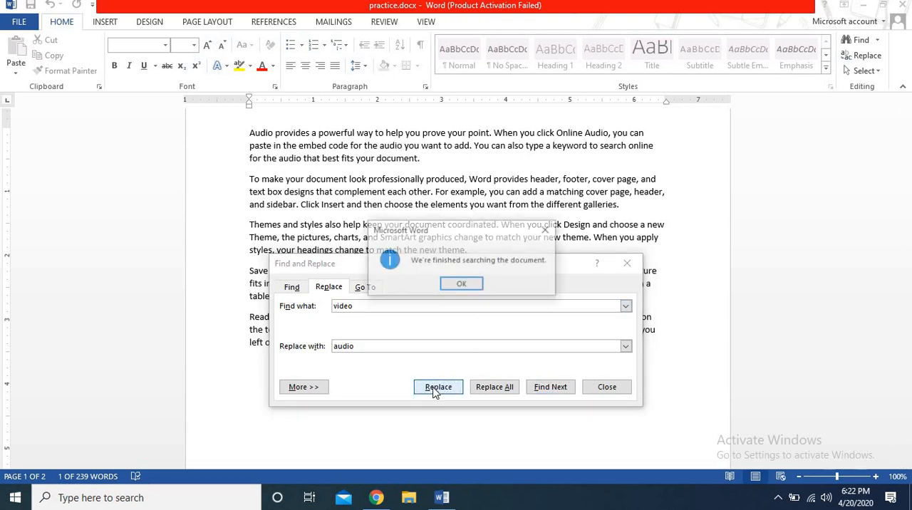
pyautogui.click(466, 285)
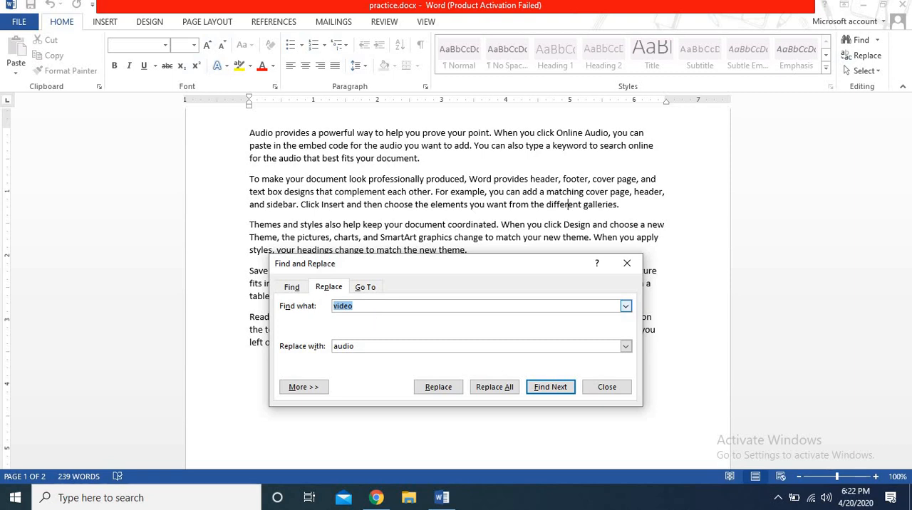
# Step: Reverse the replacement terms, setting the search text to "Audio" and the replacement text to "video"
pyautogui.write('Audio')
pyautogui.click(375, 350)
pyautogui.press('BackSpace')
pyautogui.press('BackSpace')
pyautogui.press('BackSpace')
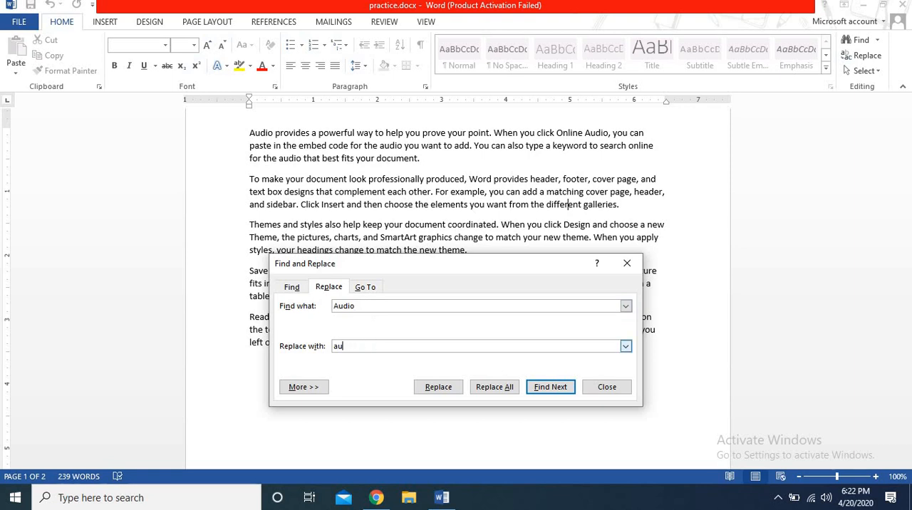
pyautogui.press('BackSpace')
pyautogui.press('BackSpace')
pyautogui.write('video')
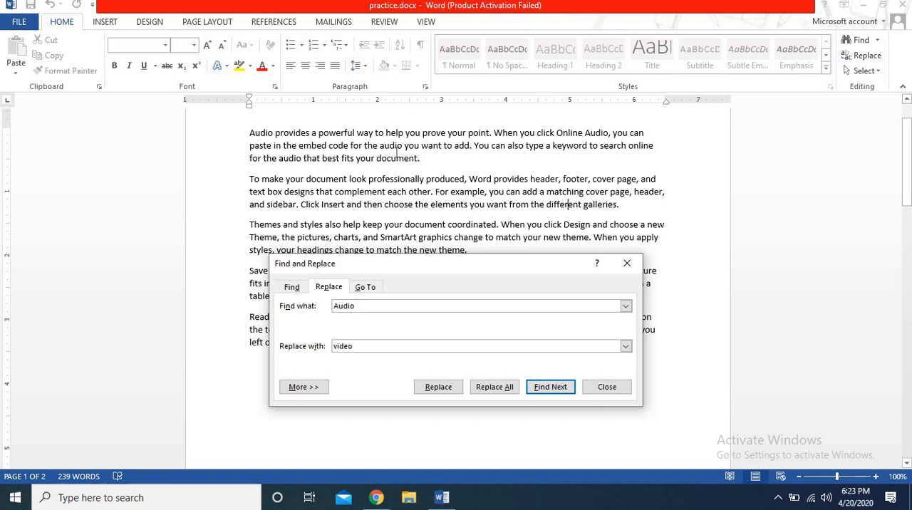
# Step: Point out the occurrences of "audio" in the first paragraph by selecting them in the text
pyautogui.click(250, 131)
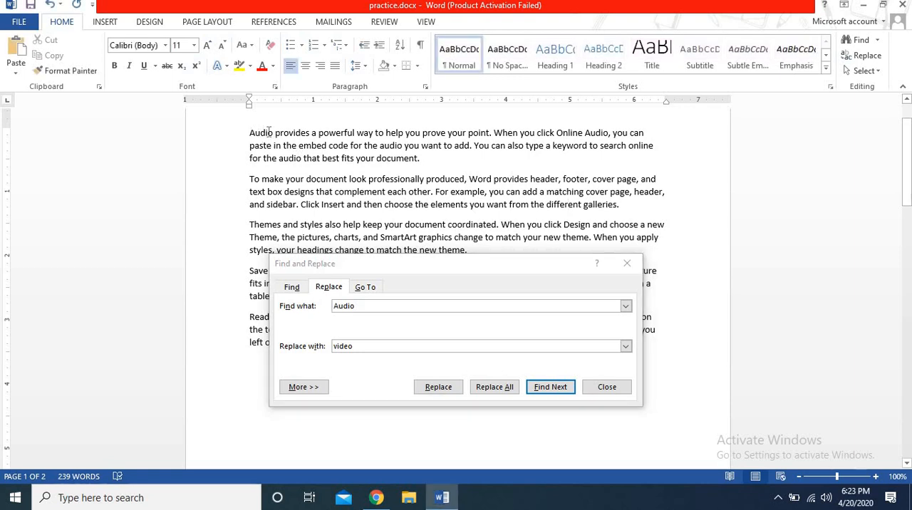
pyautogui.doubleClick(265, 133)
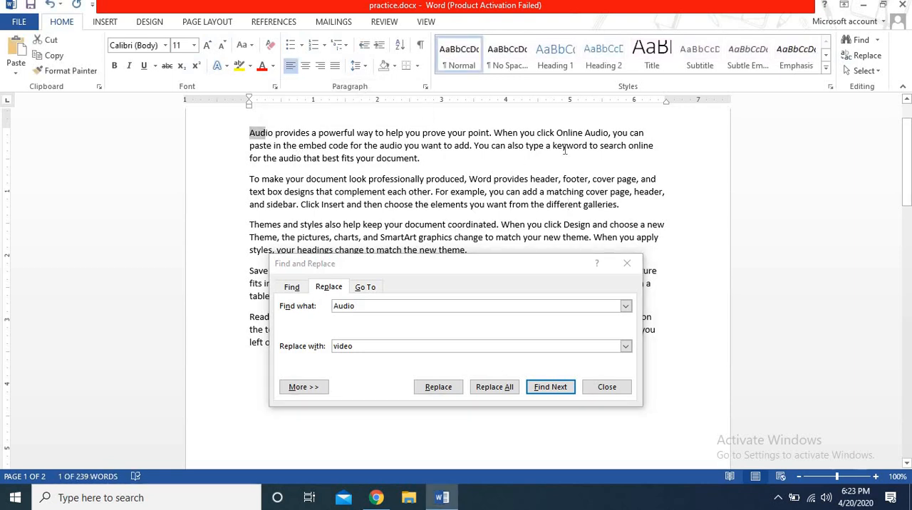
pyautogui.moveTo(584, 133); pyautogui.dragTo(607, 132)
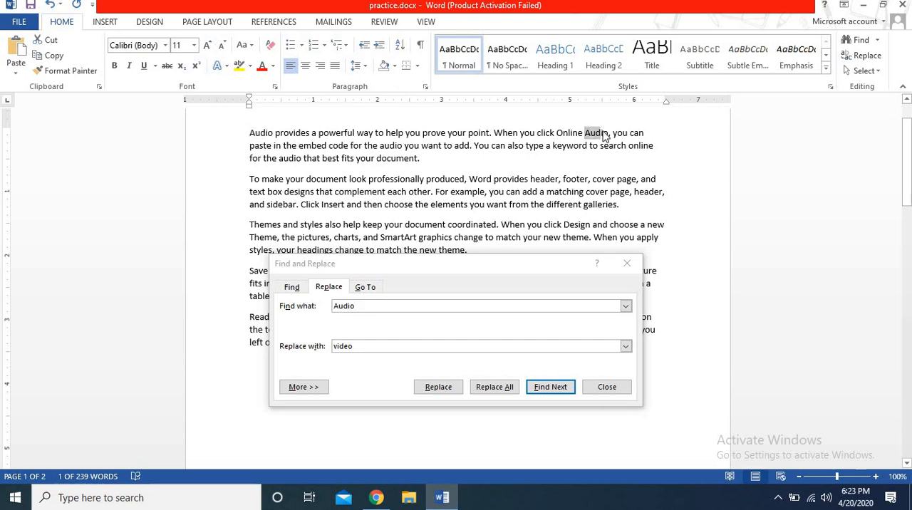
pyautogui.click(289, 159)
pyautogui.doubleClick(290, 159)
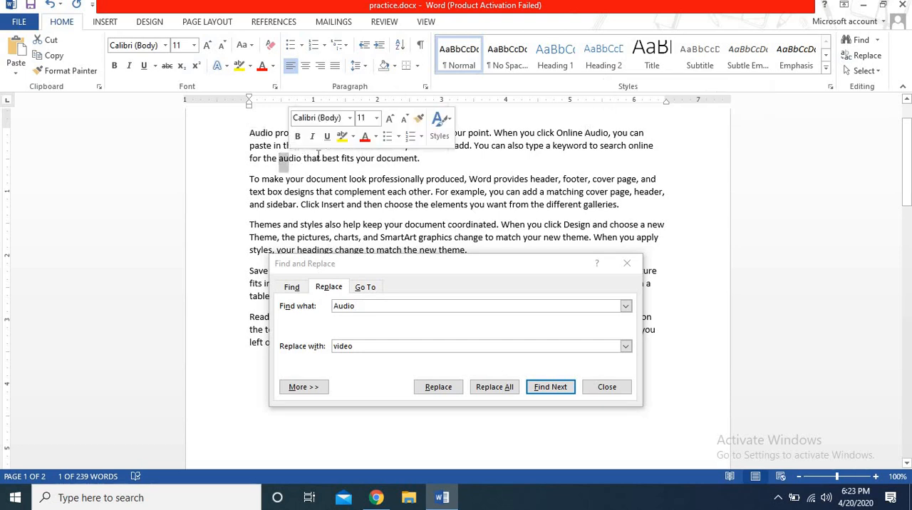
pyautogui.click(393, 158)
pyautogui.doubleClick(389, 146)
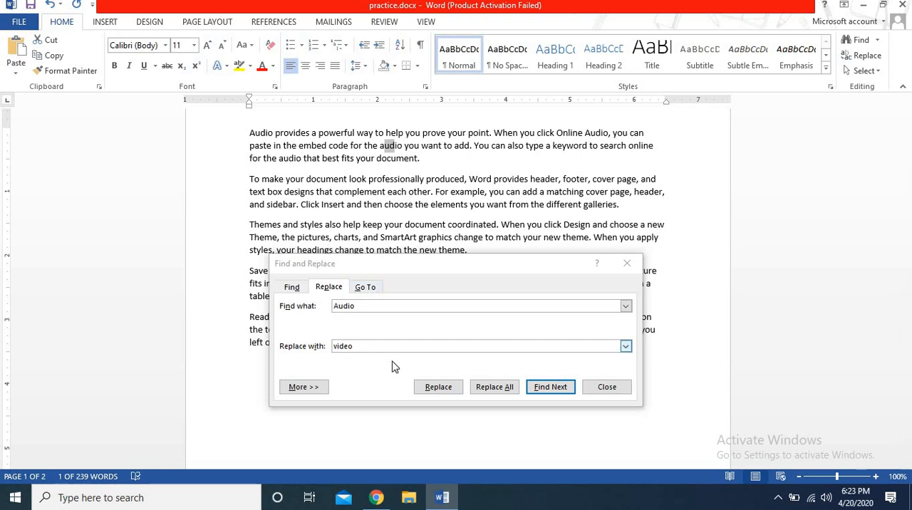
# Step: Replace all occurrences of "Audio" with "video" at once, dismiss the completion notice and close Find and Replace
pyautogui.click(501, 391)
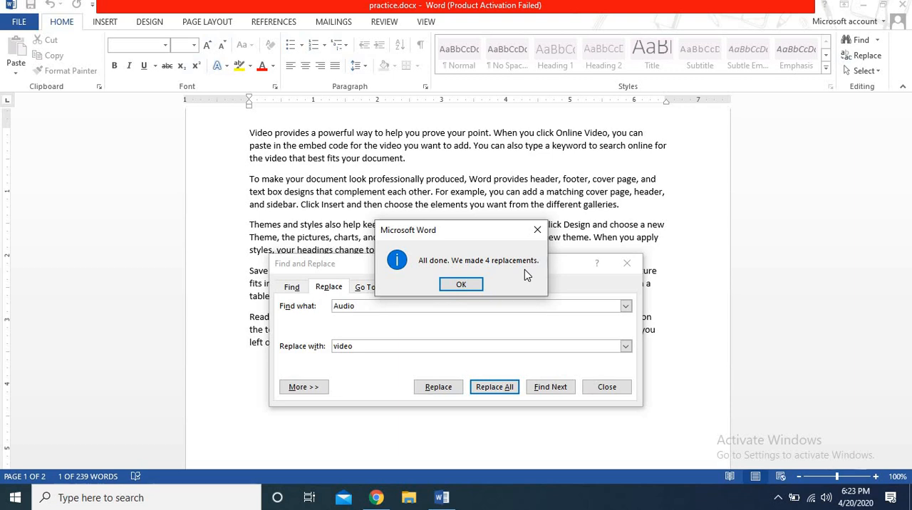
pyautogui.click(462, 286)
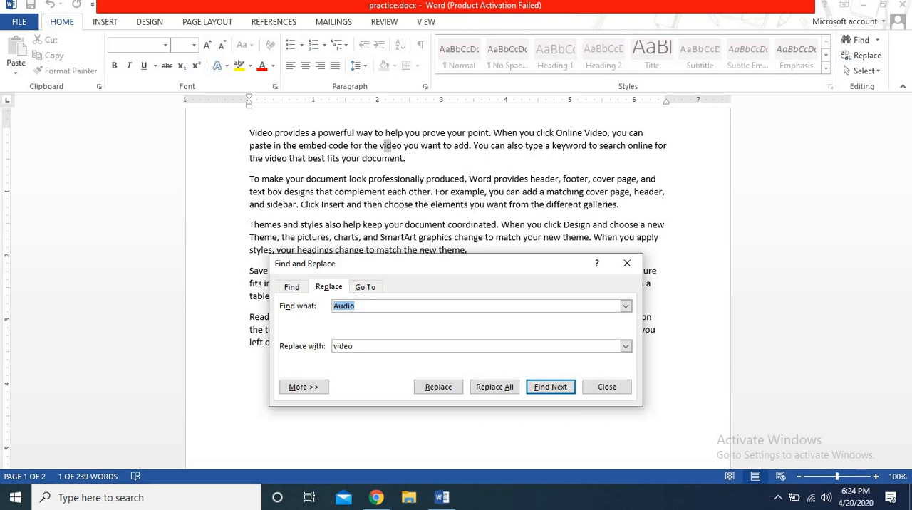
pyautogui.click(612, 389)
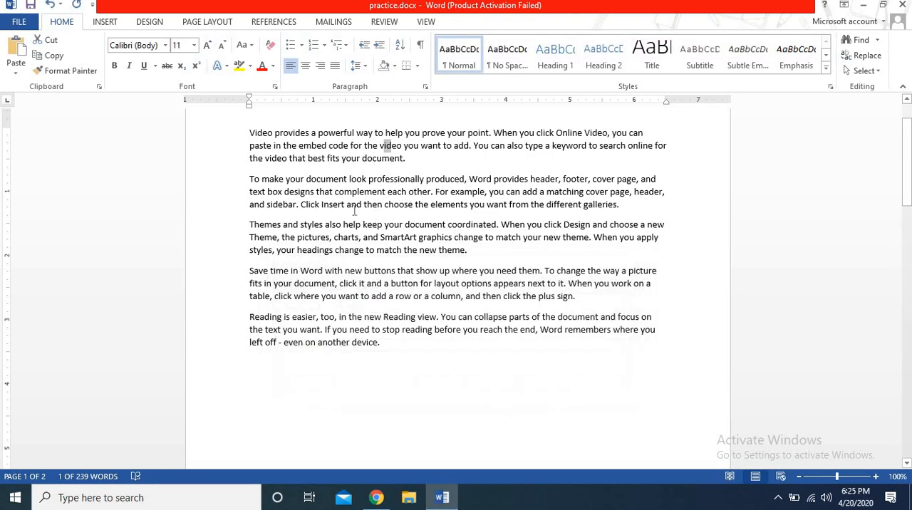
# Step: Select the first letters of "Video", then the passage from there through "professionally" in the second paragraph, and clear the selection
pyautogui.click(250, 134)
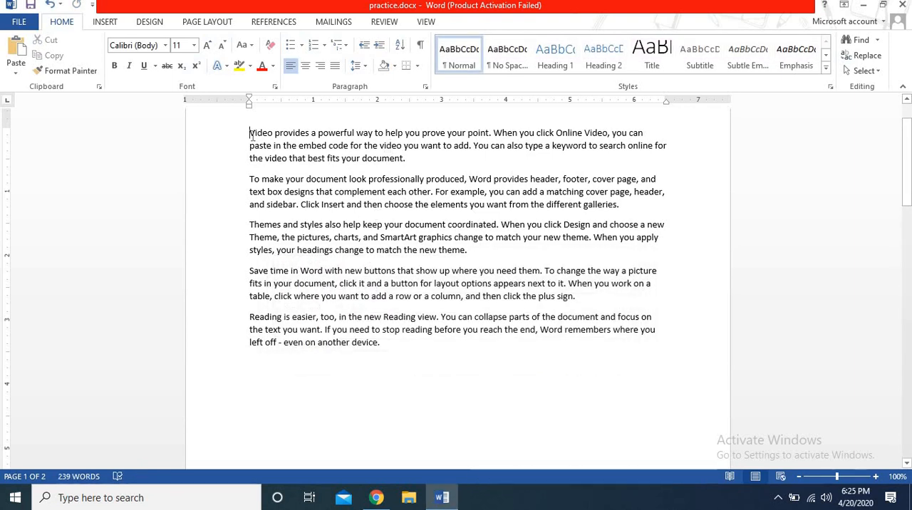
pyautogui.moveTo(248, 133); pyautogui.dragTo(257, 133)
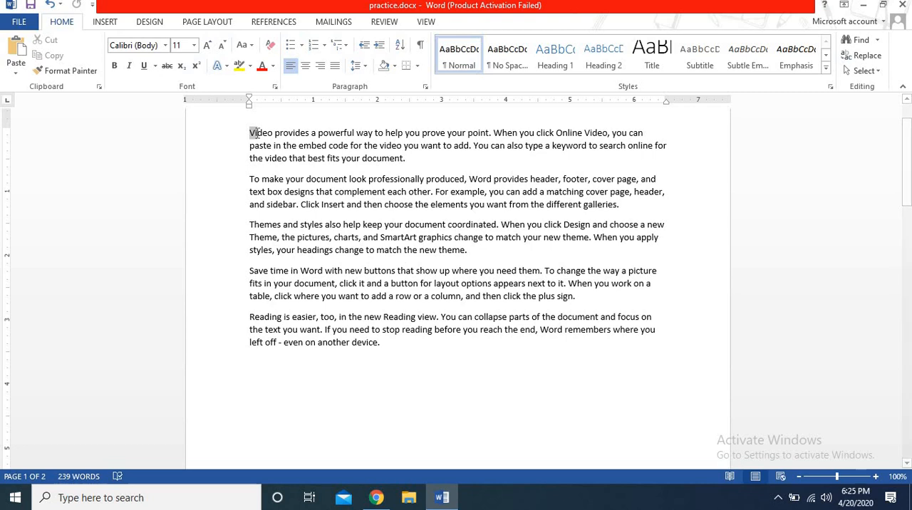
pyautogui.moveTo(257, 133)
pyautogui.mouseDown()
pyautogui.moveTo(381, 139)
pyautogui.moveTo(408, 164)
pyautogui.moveTo(405, 266)
pyautogui.moveTo(407, 136)
pyautogui.moveTo(269, 134)
pyautogui.moveTo(366, 146)
pyautogui.moveTo(455, 134)
pyautogui.moveTo(521, 168)
pyautogui.moveTo(508, 156)
pyautogui.moveTo(446, 147)
pyautogui.moveTo(254, 136)
pyautogui.mouseUp()
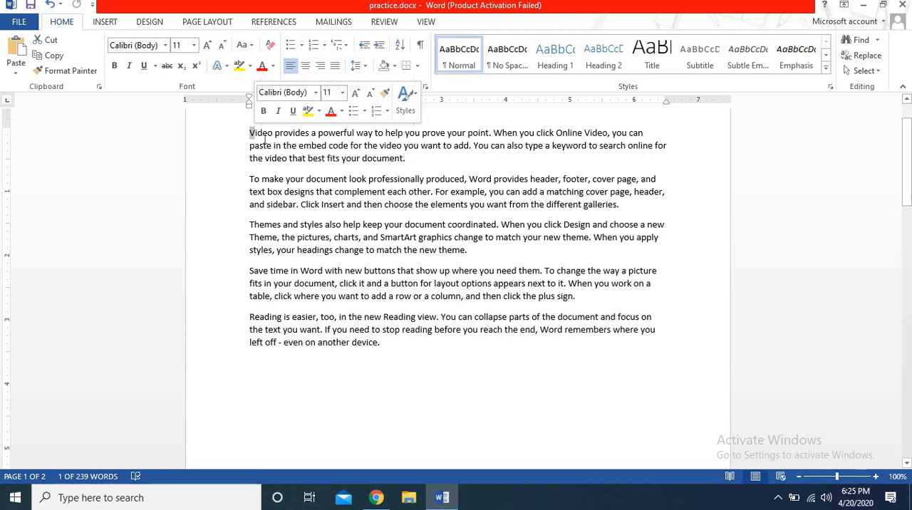
pyautogui.click(252, 136)
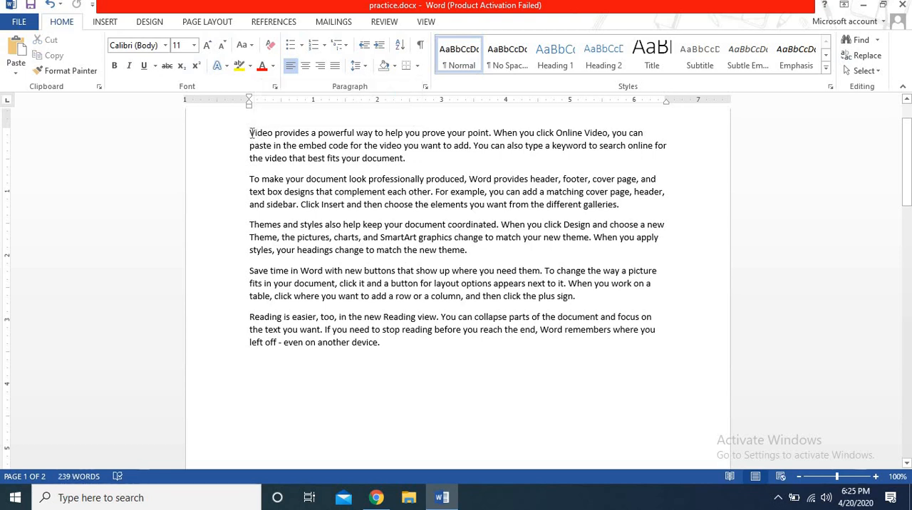
pyautogui.moveTo(252, 135); pyautogui.dragTo(433, 176)
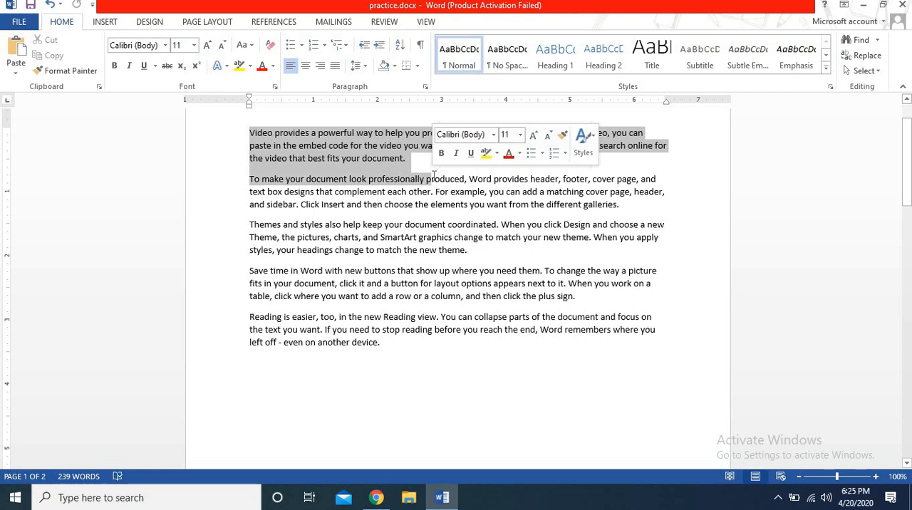
pyautogui.click(311, 137)
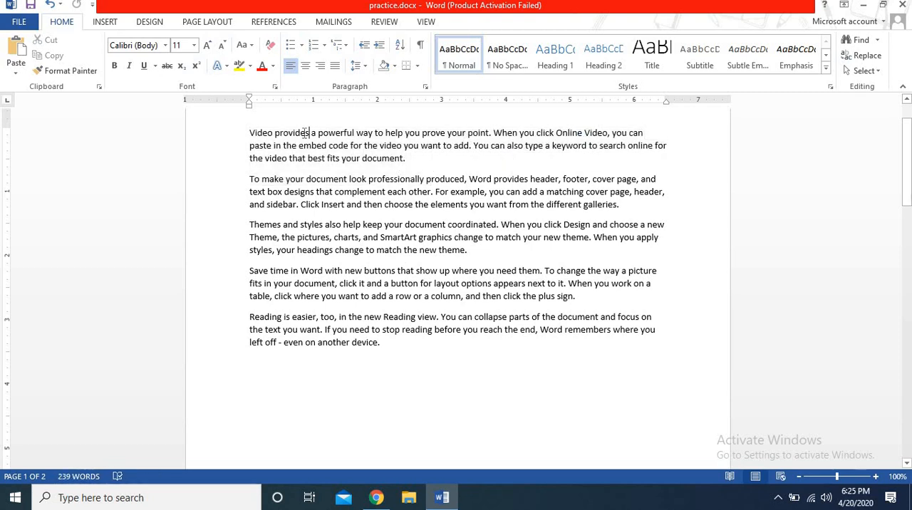
# Step: Select the single words "provides" and "powerful" in the first sentence, finishing with "provides" selected
pyautogui.doubleClick(305, 135)
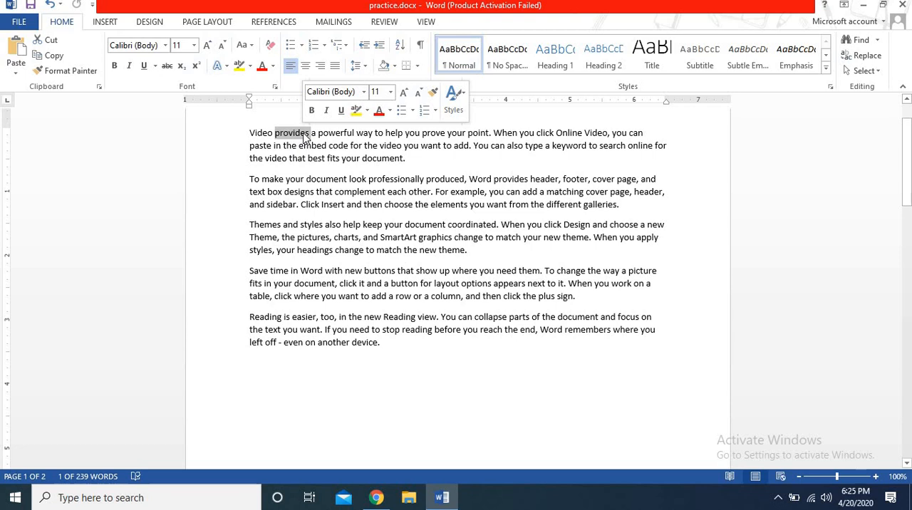
pyautogui.click(342, 134)
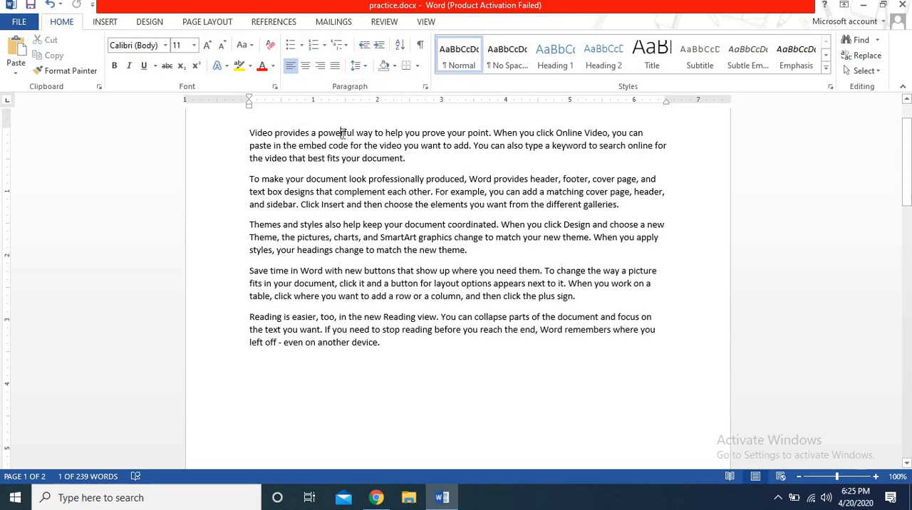
pyautogui.doubleClick(342, 134)
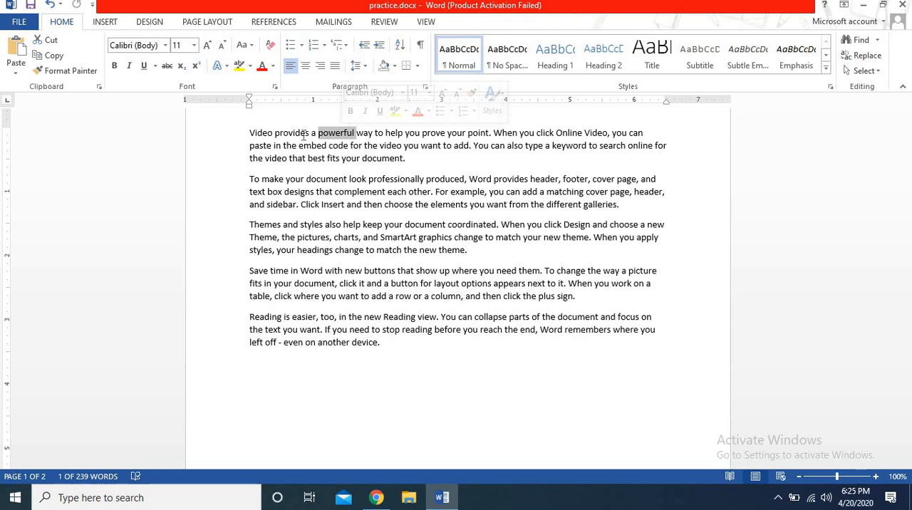
pyautogui.doubleClick(304, 136)
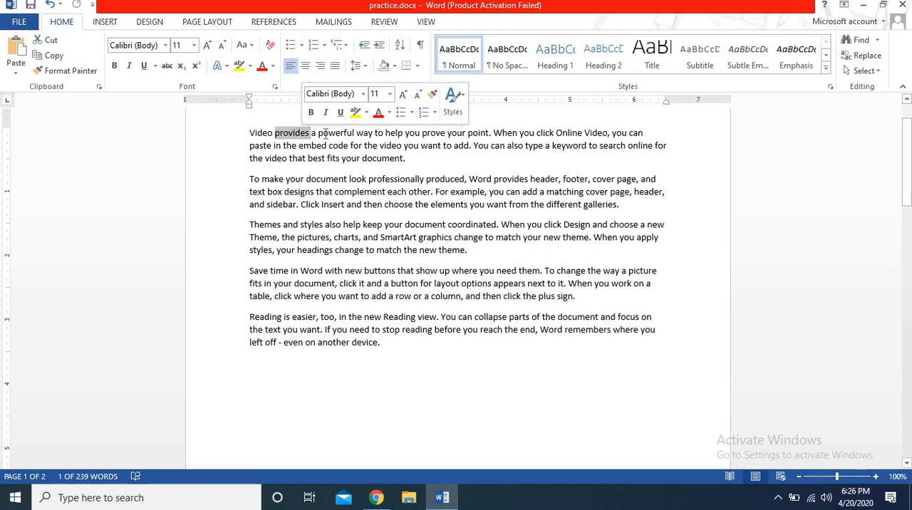
# Step: Select the entire first paragraph and then the entire second paragraph, and clear the selection
pyautogui.tripleClick(325, 136)
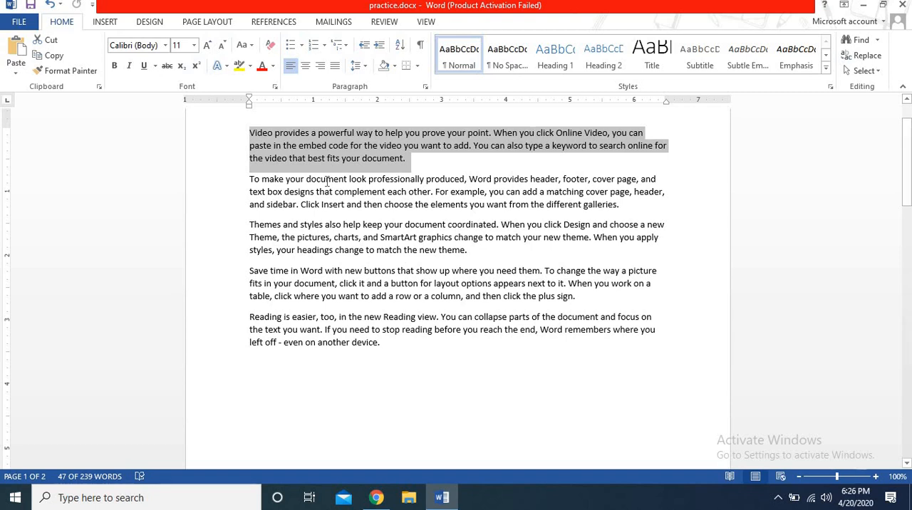
pyautogui.tripleClick(327, 182)
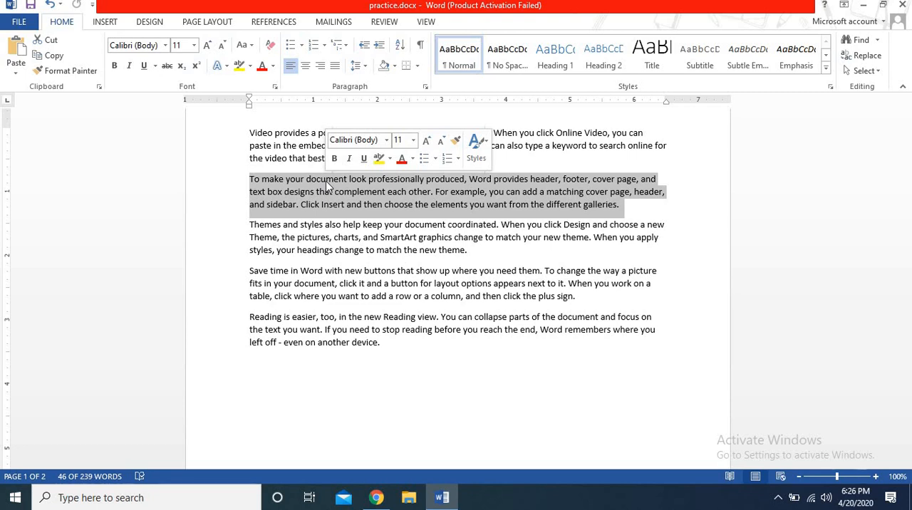
pyautogui.click(285, 131)
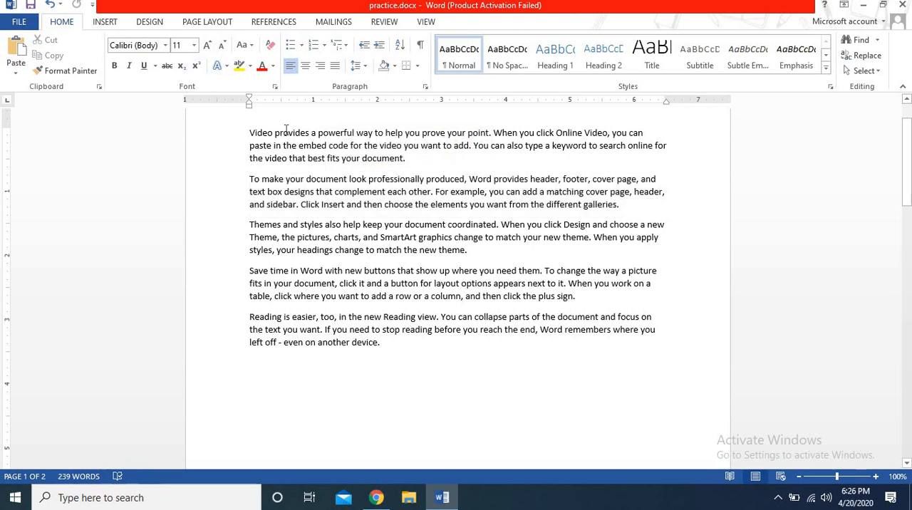
# Step: Select only the opening sentence of the first paragraph, then only the opening sentence of the second paragraph
pyautogui.keyDown('ctrl'); pyautogui.click(286, 134); pyautogui.keyUp('ctrl')
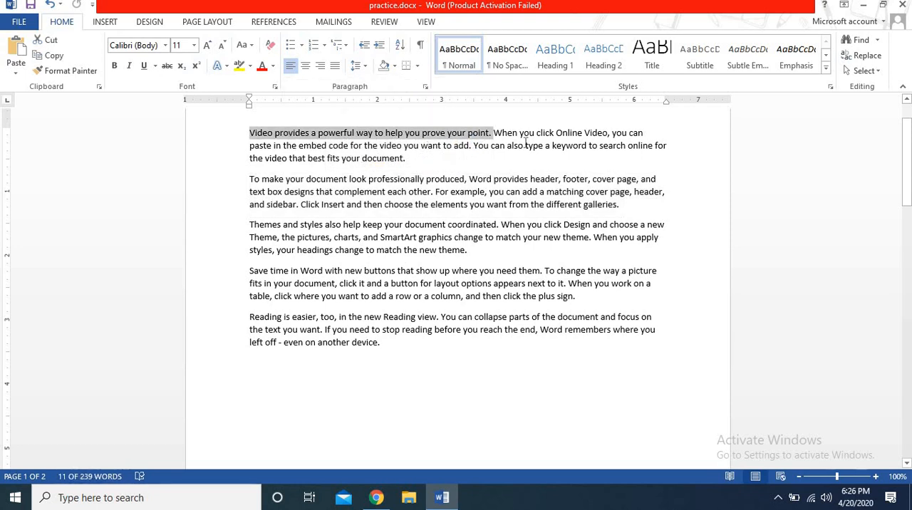
pyautogui.click(372, 180)
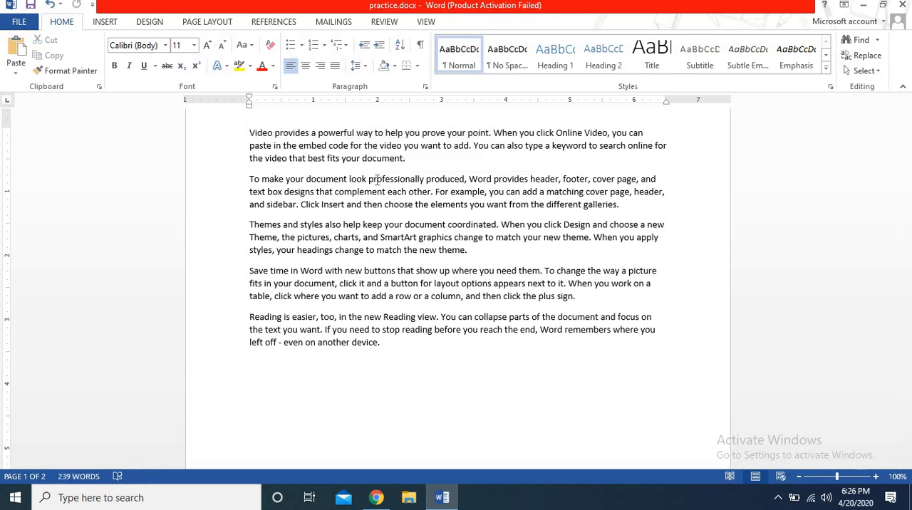
pyautogui.keyDown('ctrl'); pyautogui.click(377, 180); pyautogui.keyUp('ctrl')
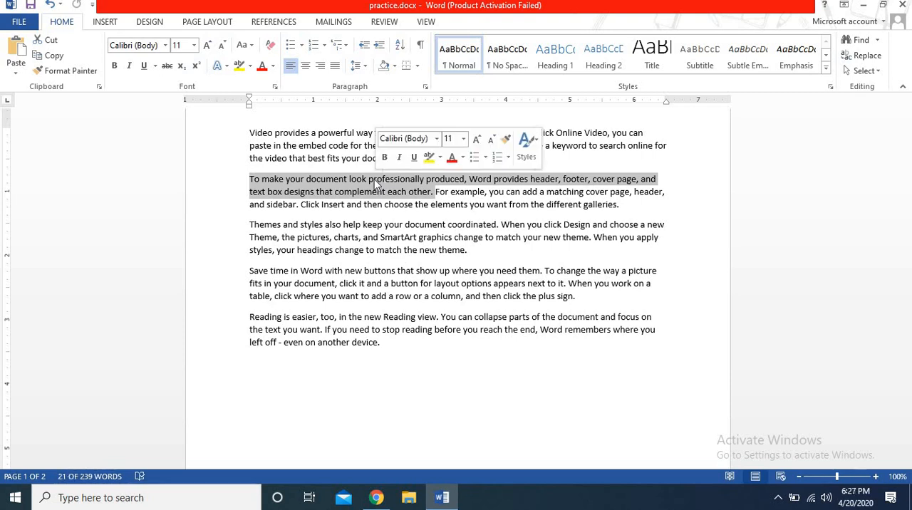
# Step: Select the sentence "Video provides a powerful way to help you prove your point." manually, deselect it, and select it again as a whole sentence
pyautogui.click(302, 135)
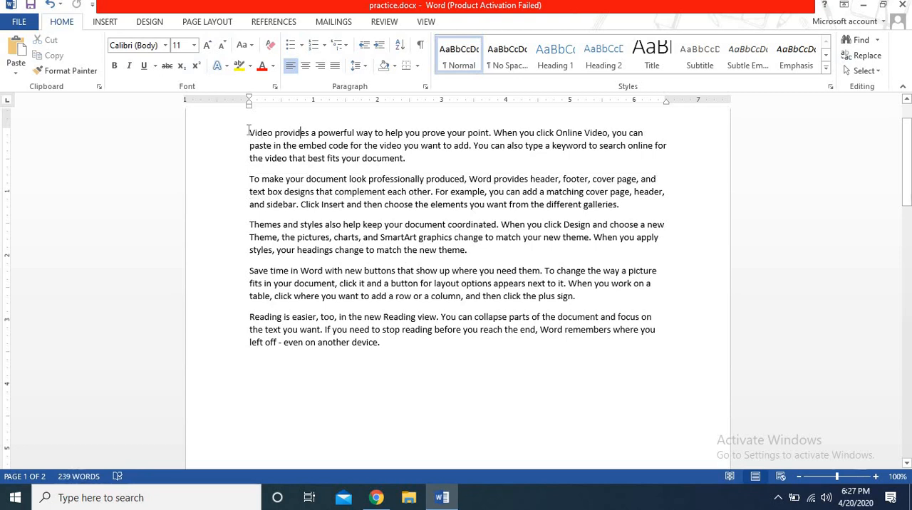
pyautogui.moveTo(248, 132); pyautogui.dragTo(491, 133)
pyautogui.click(464, 146)
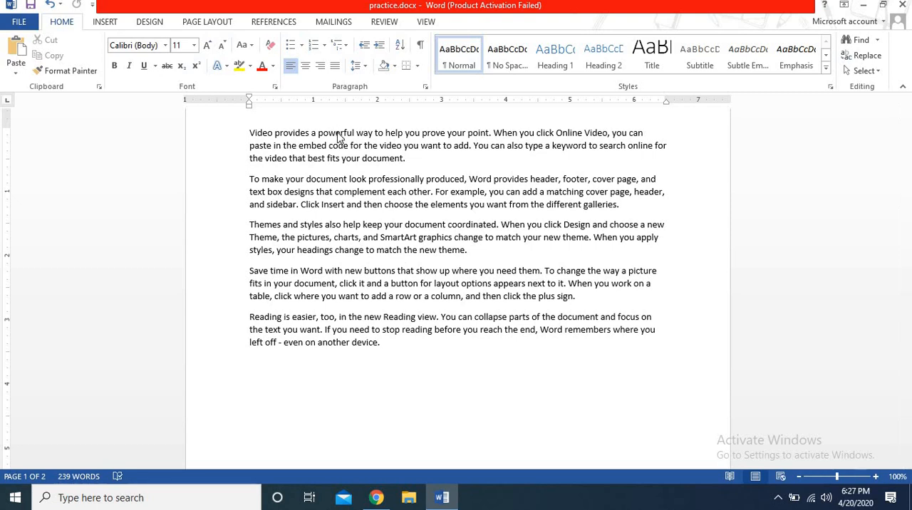
pyautogui.keyDown('ctrl'); pyautogui.click(339, 136); pyautogui.keyUp('ctrl')
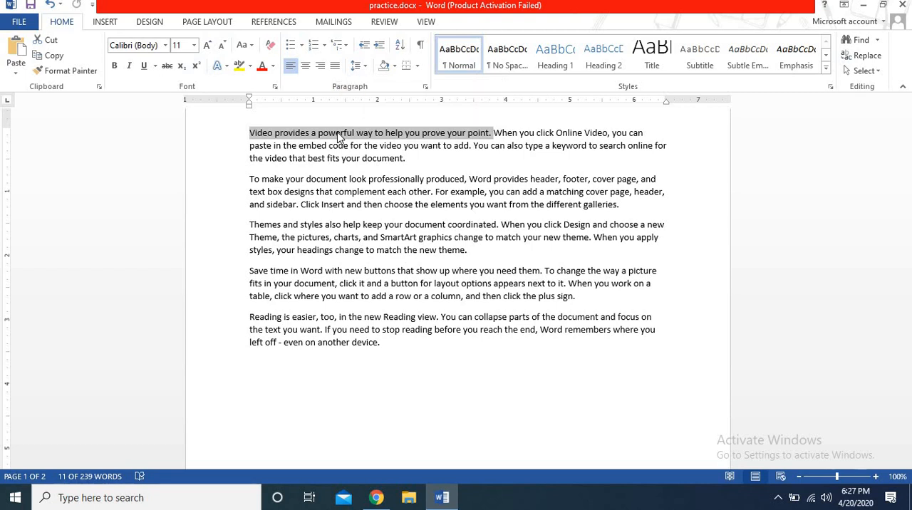
# Step: Select the word "powerful" in the first paragraph, then the entire second paragraph, and clear the selection
pyautogui.click(339, 136)
pyautogui.doubleClick(339, 137)
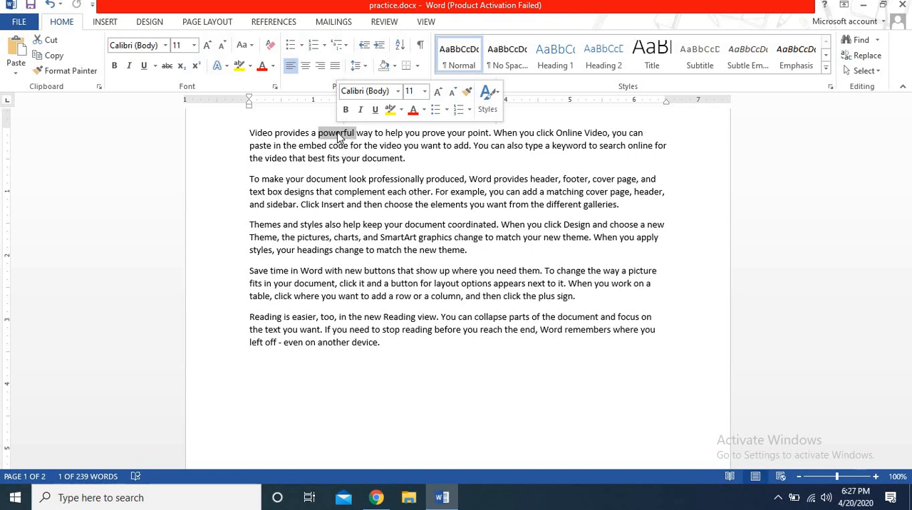
pyautogui.tripleClick(248, 181)
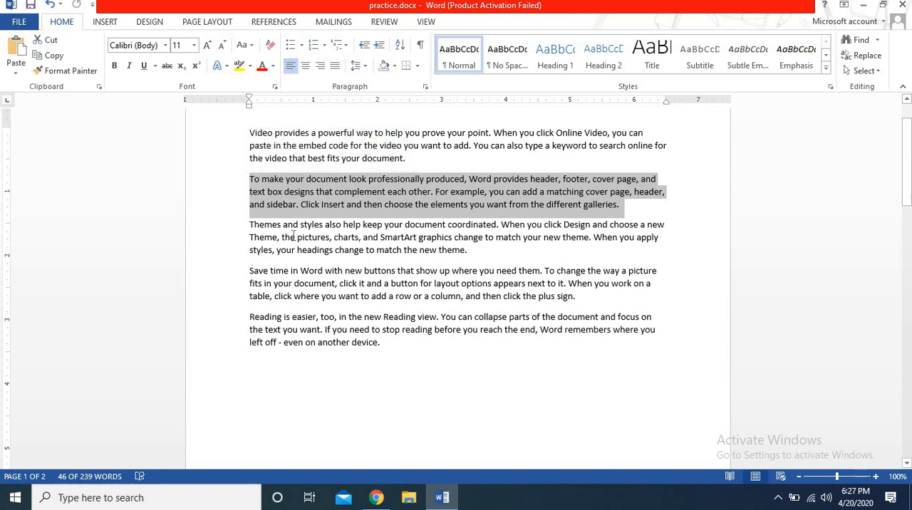
pyautogui.click(293, 237)
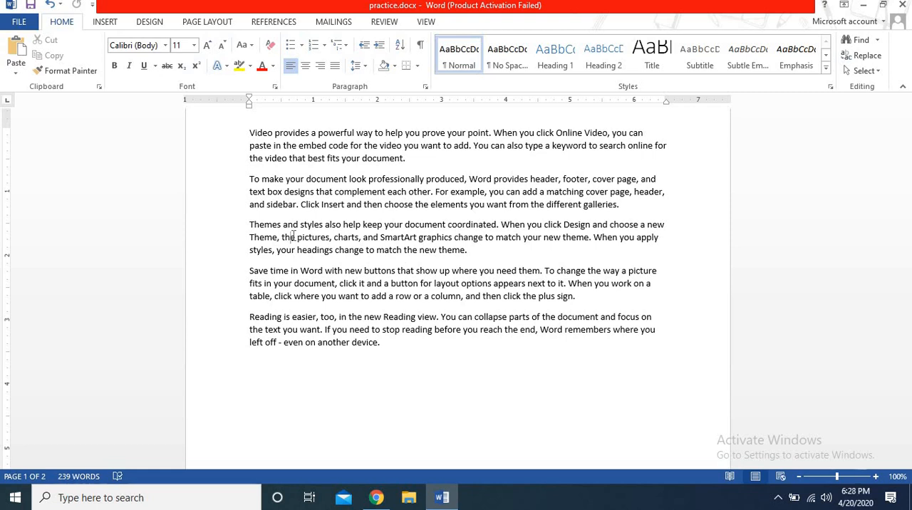
# Step: Select the whole document's text, clear the selection, and select the whole document again
pyautogui.hotkey('ctrl', 'a')
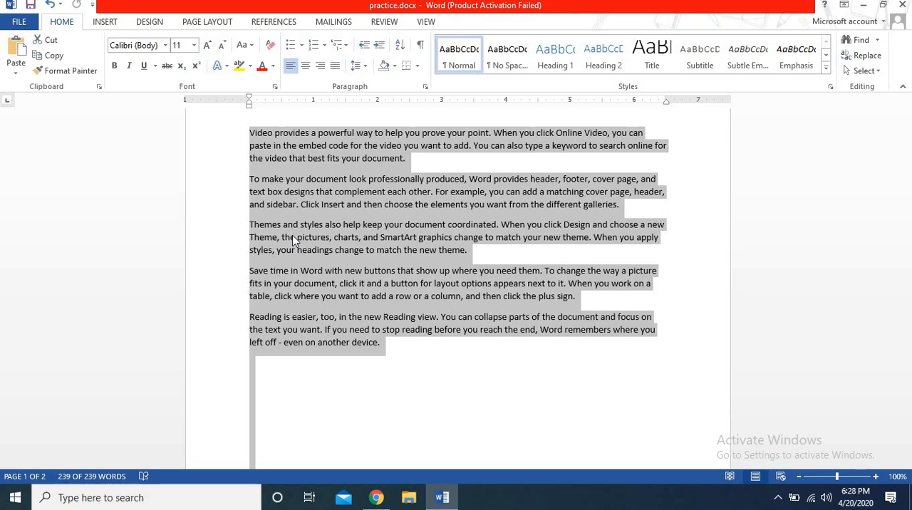
pyautogui.click(292, 238)
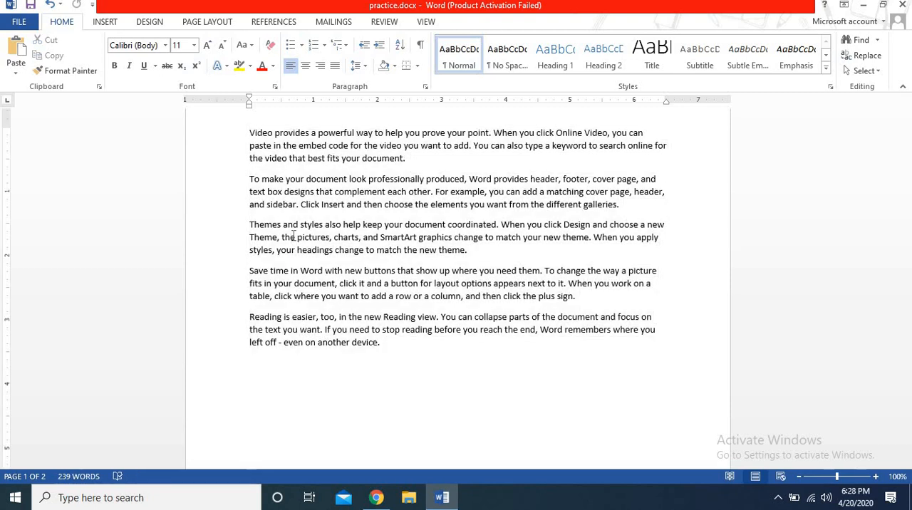
pyautogui.hotkey('ctrl', 'a')
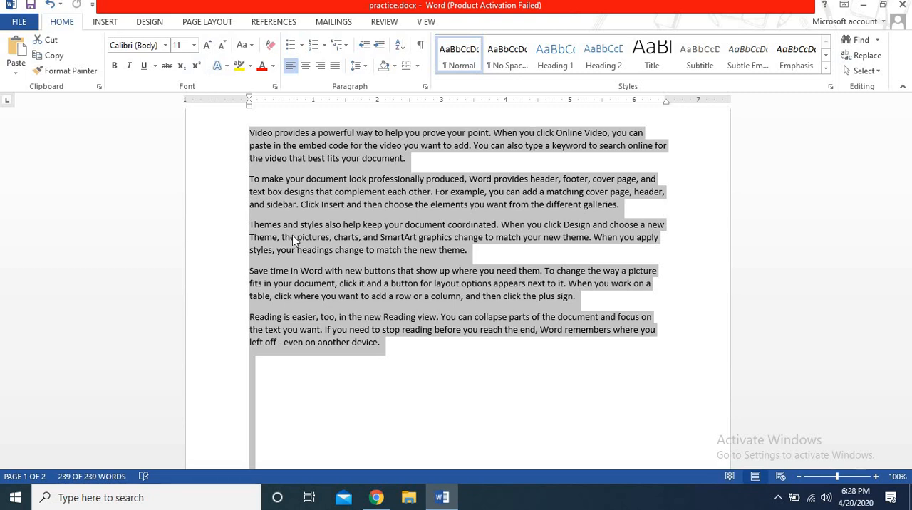
# Step: Place the cursor at the start of the first paragraph and select the words "Video provides" character by character
pyautogui.click(250, 134)
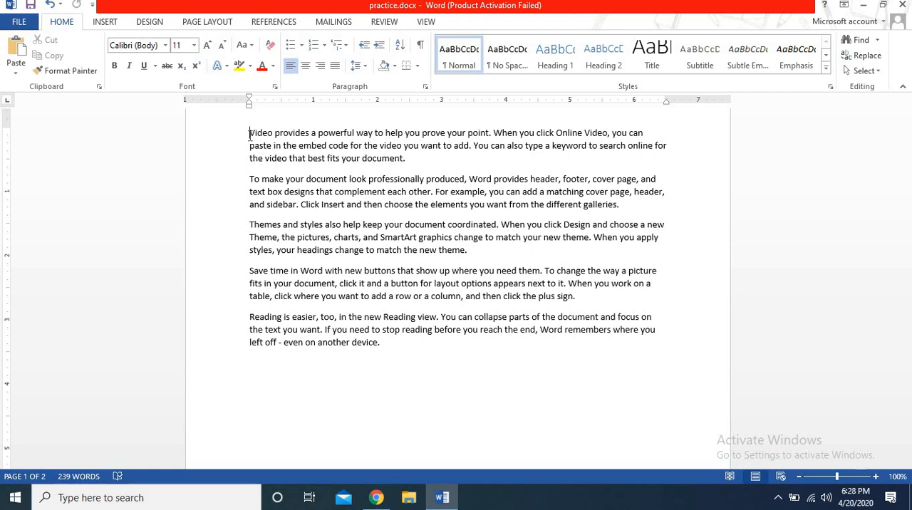
pyautogui.hotkey('shift', 'Right')
pyautogui.hotkey('shift', 'Right')
pyautogui.hotkey('shift', 'Right')
pyautogui.hotkey('shift', 'Right')
pyautogui.hotkey('shift', 'Right')
pyautogui.hotkey('shift', 'Right')
pyautogui.hotkey('shift', 'Right')
pyautogui.hotkey('shift', 'Right')
pyautogui.hotkey('shift', 'Right')
pyautogui.hotkey('shift', 'Right')
pyautogui.hotkey('shift', 'Right')
pyautogui.hotkey('shift', 'Right')
pyautogui.hotkey('shift', 'Right')
pyautogui.hotkey('shift', 'Right')
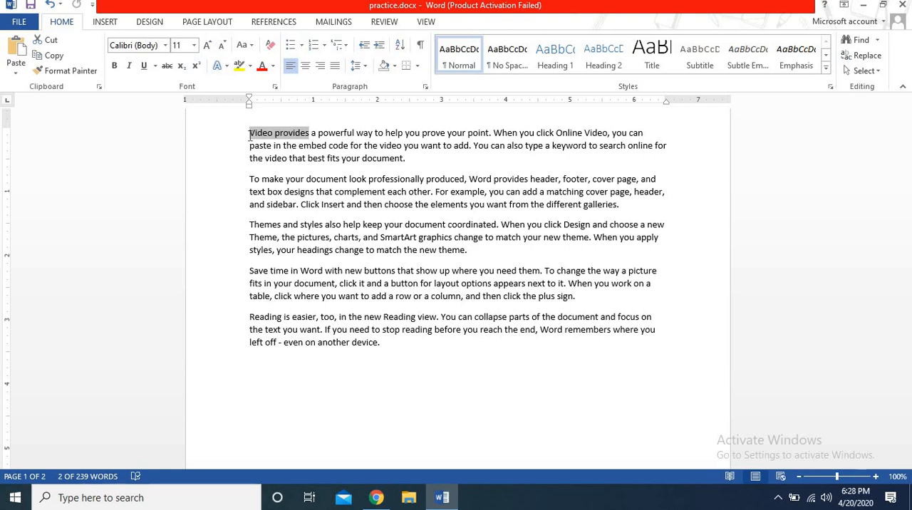
pyautogui.hotkey('shift', 'Right')
# Step: Extend the selection line by line from the first paragraph to just after "Cl" in the second paragraph's last line
pyautogui.hotkey('shift', 'Down')
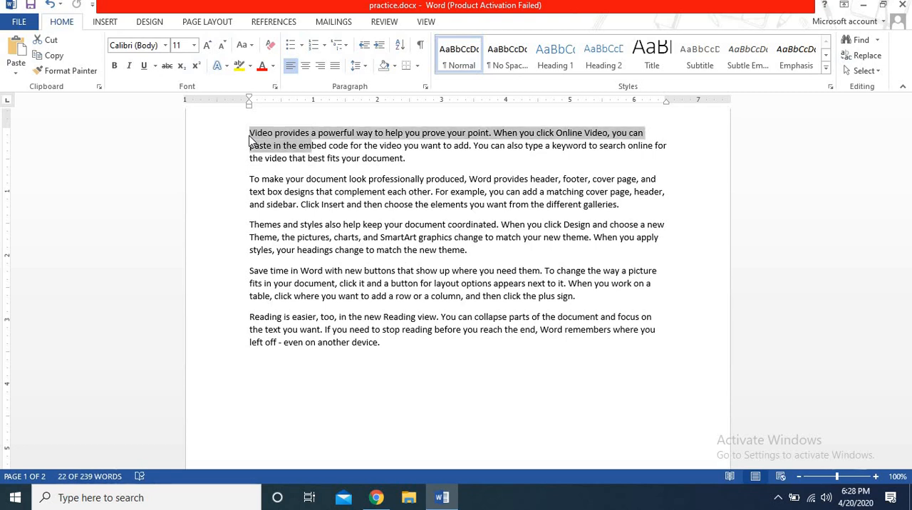
pyautogui.hotkey('shift', 'Down')
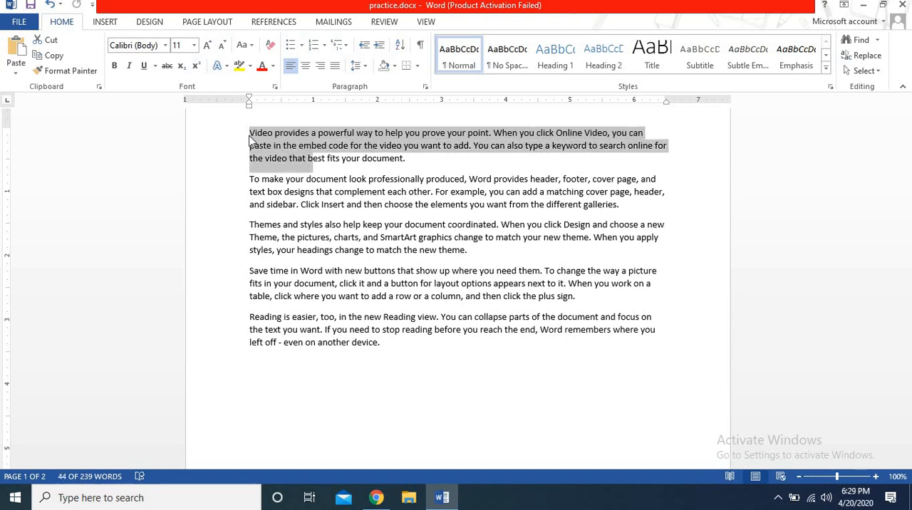
pyautogui.hotkey('shift', 'Down')
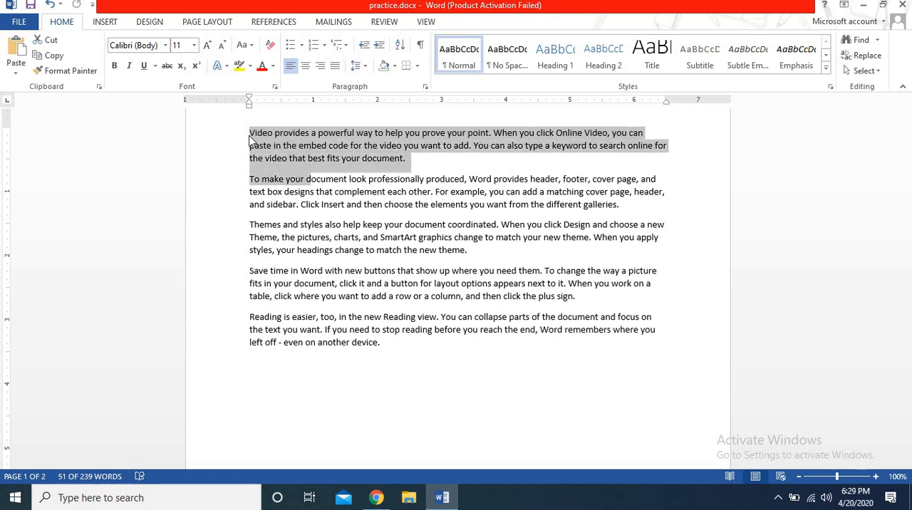
pyautogui.hotkey('shift', 'Down')
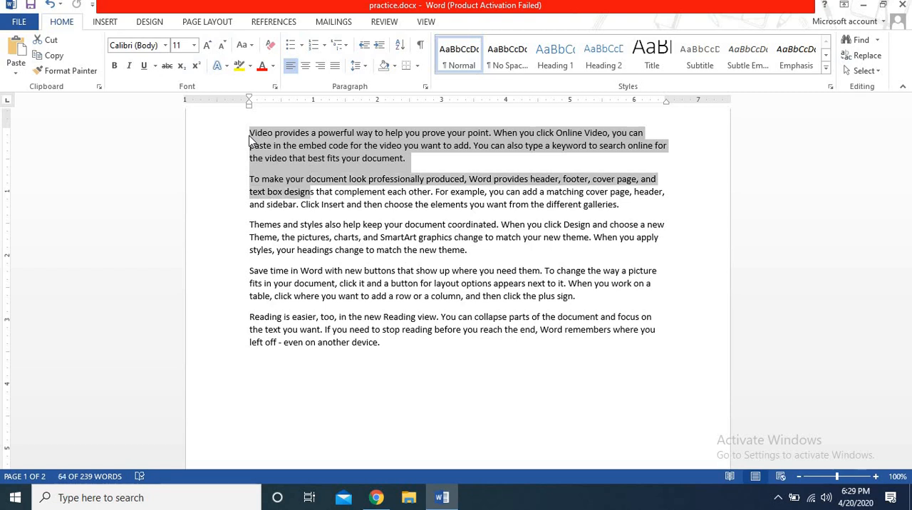
pyautogui.hotkey('shift', 'Down')
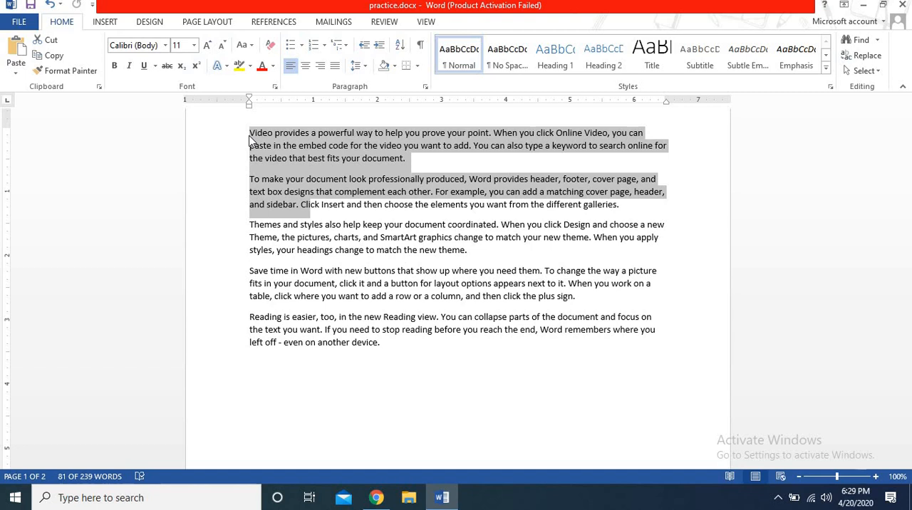
# Step: Extend the selection character by character through the rest of the second paragraph and into the third paragraph's second sentence
pyautogui.hotkey('shift', 'Right')
pyautogui.hotkey('shift', 'Right')
pyautogui.hotkey('shift', 'Right')
pyautogui.hotkey('shift', 'Right')
pyautogui.hotkey('shift', 'Right')
pyautogui.hotkey('shift', 'Right')
pyautogui.hotkey('shift', 'Right')
pyautogui.hotkey('shift', 'Right')
pyautogui.hotkey('shift', 'Right')
pyautogui.hotkey('shift', 'Right')
pyautogui.hotkey('shift', 'Right')
pyautogui.hotkey('shift', 'Right')
pyautogui.hotkey('shift', 'Right')
pyautogui.hotkey('shift', 'Right')
pyautogui.hotkey('shift', 'Right')
pyautogui.hotkey('shift', 'Right')
pyautogui.hotkey('shift', 'Right')
pyautogui.hotkey('shift', 'Right')
pyautogui.hotkey('shift', 'Right')
pyautogui.hotkey('shift', 'Right')
pyautogui.hotkey('shift', 'Right')
pyautogui.hotkey('shift', 'Right')
pyautogui.hotkey('shift', 'Right')
pyautogui.hotkey('shift', 'Right')
pyautogui.hotkey('shift', 'Right')
pyautogui.hotkey('shift', 'Right')
pyautogui.hotkey('shift', 'Right')
pyautogui.hotkey('shift', 'Right')
pyautogui.hotkey('shift', 'Right')
pyautogui.hotkey('shift', 'Right')
pyautogui.hotkey('shift', 'Right')
pyautogui.hotkey('shift', 'Right')
pyautogui.hotkey('shift', 'Right')
pyautogui.hotkey('shift', 'Right')
pyautogui.hotkey('shift', 'Right')
pyautogui.hotkey('shift', 'Right')
pyautogui.hotkey('shift', 'Right')
pyautogui.hotkey('shift', 'Right')
pyautogui.hotkey('shift', 'Right')
pyautogui.hotkey('shift', 'Right')
pyautogui.hotkey('shift', 'Right')
pyautogui.hotkey('shift', 'Right')
pyautogui.hotkey('shift', 'Right')
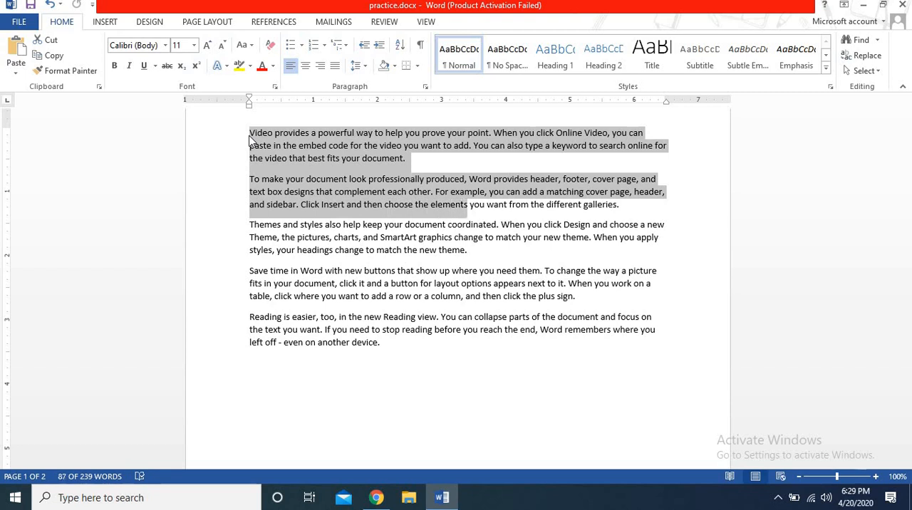
pyautogui.hotkey('shift', 'Right')
pyautogui.hotkey('shift', 'Right')
pyautogui.hotkey('shift', 'Right')
pyautogui.hotkey('shift', 'Right')
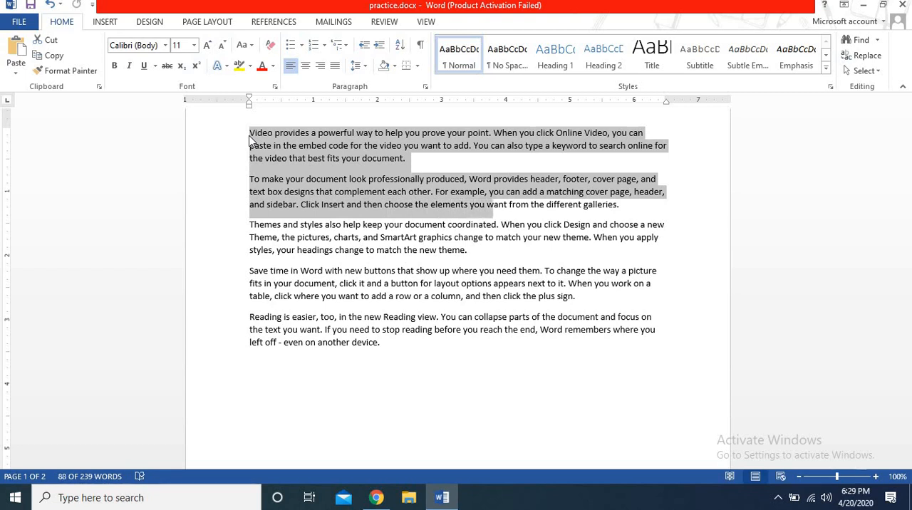
pyautogui.hotkey('shift', 'Right')
pyautogui.hotkey('shift', 'Right')
pyautogui.hotkey('shift', 'Right')
pyautogui.hotkey('shift', 'Right')
pyautogui.hotkey('shift', 'Right')
pyautogui.hotkey('shift', 'Right')
pyautogui.hotkey('shift', 'Right')
pyautogui.hotkey('shift', 'Right')
pyautogui.hotkey('shift', 'Right')
pyautogui.hotkey('shift', 'Right')
pyautogui.hotkey('shift', 'Right')
pyautogui.hotkey('shift', 'Right')
pyautogui.hotkey('shift', 'Right')
pyautogui.hotkey('shift', 'Right')
pyautogui.hotkey('shift', 'Right')
pyautogui.hotkey('shift', 'Right')
pyautogui.hotkey('shift', 'Right')
pyautogui.hotkey('shift', 'Right')
pyautogui.hotkey('shift', 'Right')
pyautogui.hotkey('shift', 'Right')
pyautogui.hotkey('shift', 'Right')
pyautogui.hotkey('shift', 'Right')
pyautogui.hotkey('shift', 'Right')
pyautogui.hotkey('shift', 'Right')
pyautogui.hotkey('shift', 'Right')
pyautogui.hotkey('shift', 'Right')
pyautogui.hotkey('shift', 'Right')
pyautogui.hotkey('shift', 'Right')
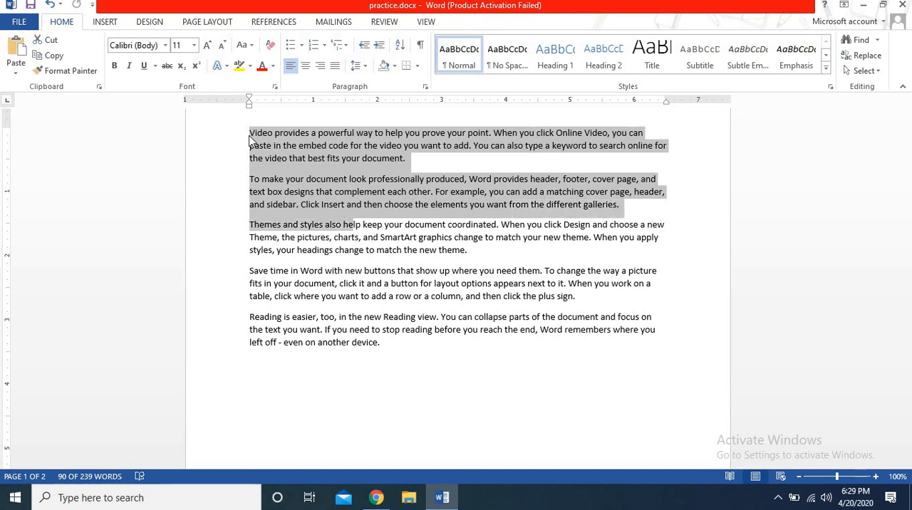
pyautogui.hotkey('shift', 'Right')
pyautogui.hotkey('shift', 'Right')
pyautogui.hotkey('shift', 'Right')
pyautogui.hotkey('shift', 'Right')
pyautogui.hotkey('shift', 'Right')
pyautogui.hotkey('shift', 'Right')
pyautogui.hotkey('shift', 'Right')
pyautogui.hotkey('shift', 'Right')
pyautogui.hotkey('shift', 'Right')
pyautogui.hotkey('shift', 'Right')
pyautogui.hotkey('shift', 'Right')
pyautogui.hotkey('shift', 'Right')
pyautogui.hotkey('shift', 'Right')
pyautogui.hotkey('shift', 'Right')
pyautogui.hotkey('shift', 'Right')
pyautogui.hotkey('shift', 'Right')
pyautogui.hotkey('shift', 'Right')
pyautogui.hotkey('shift', 'Right')
pyautogui.hotkey('shift', 'Right')
pyautogui.hotkey('shift', 'Right')
# Step: Extend the selection line by line down to "and then click the" in the fourth paragraph's last line
pyautogui.hotkey('shift', 'Down')
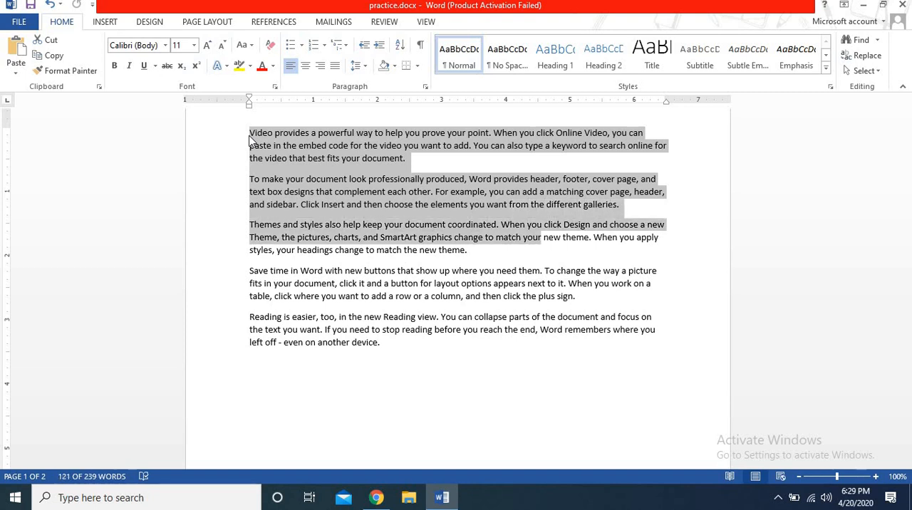
pyautogui.hotkey('shift', 'Down')
pyautogui.hotkey('shift', 'Down')
pyautogui.hotkey('shift', 'Down')
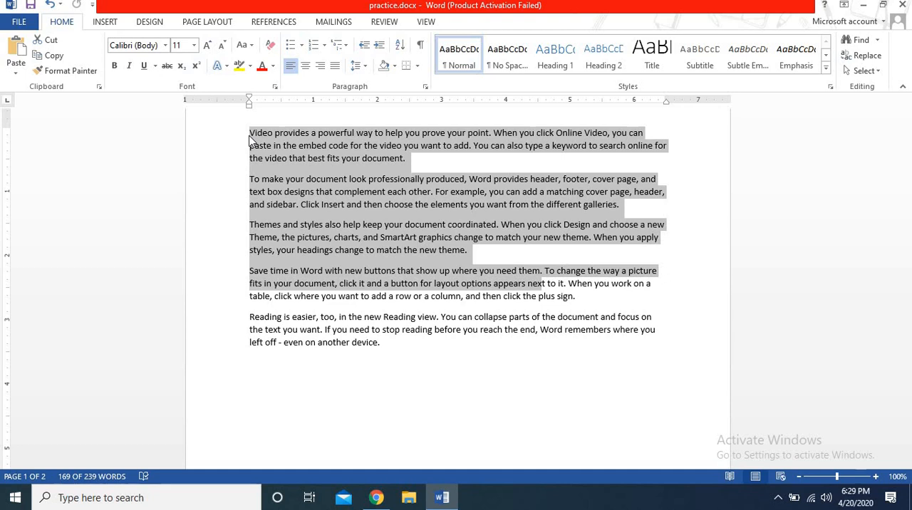
pyautogui.hotkey('shift', 'Down')
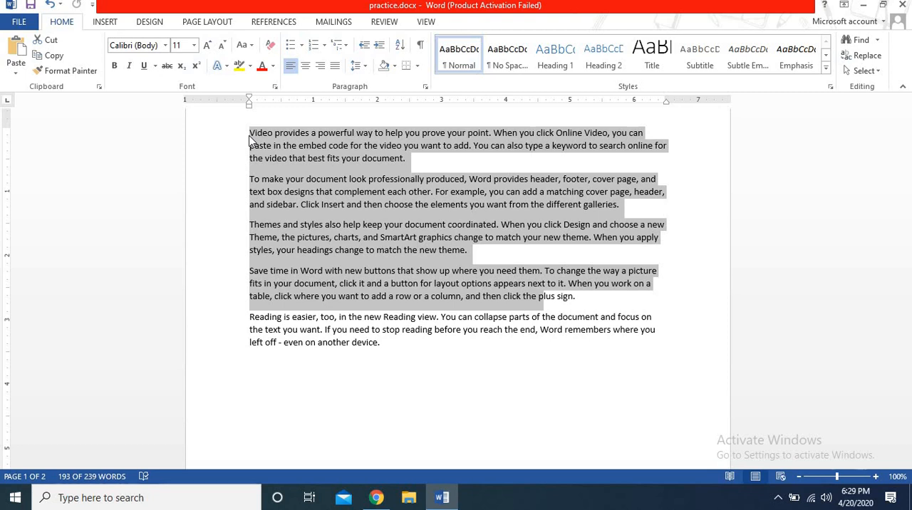
# Step: Shrink the selection line by line back to the first paragraph's first line, ending just after "When you c"
pyautogui.hotkey('shift', 'Up')
pyautogui.hotkey('shift', 'Up')
pyautogui.hotkey('shift', 'Up')
pyautogui.hotkey('shift', 'Up')
pyautogui.hotkey('shift', 'Up')
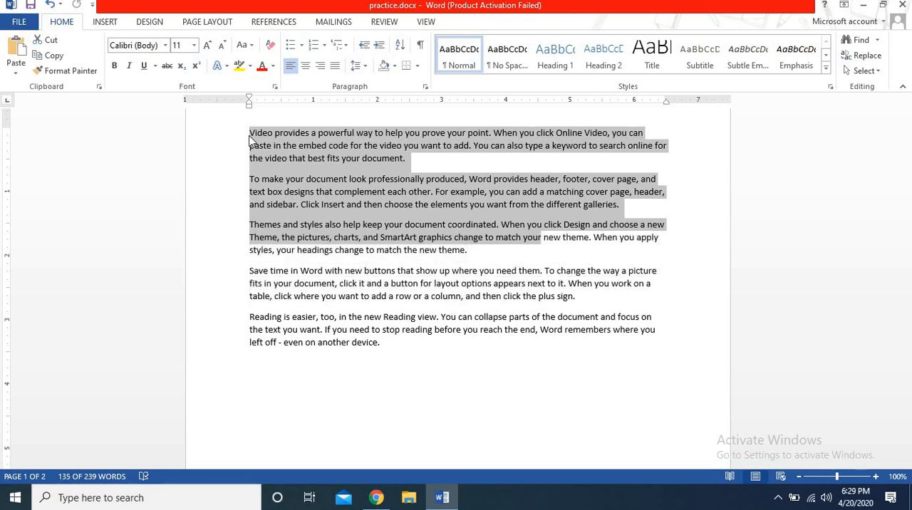
pyautogui.hotkey('shift', 'Up')
pyautogui.hotkey('shift', 'Up')
pyautogui.hotkey('shift', 'Up')
pyautogui.hotkey('shift', 'Up')
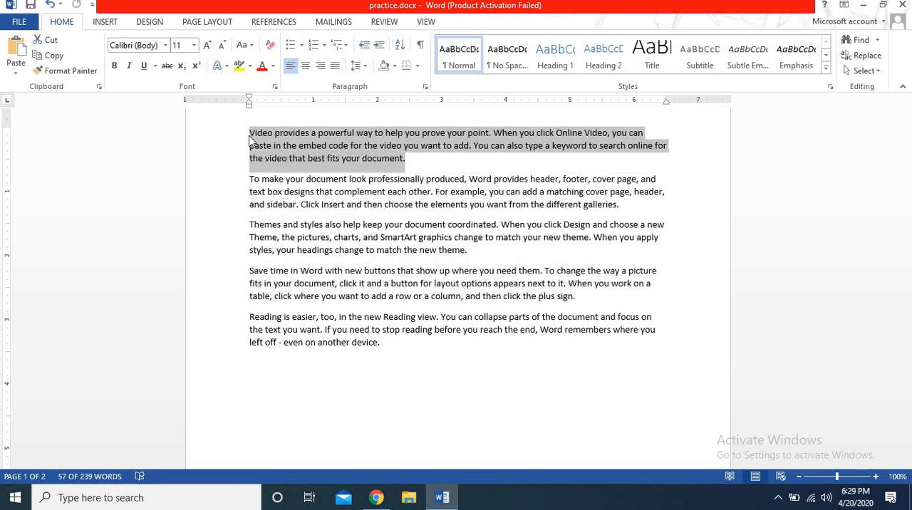
pyautogui.hotkey('shift', 'Up')
pyautogui.hotkey('shift', 'Up')
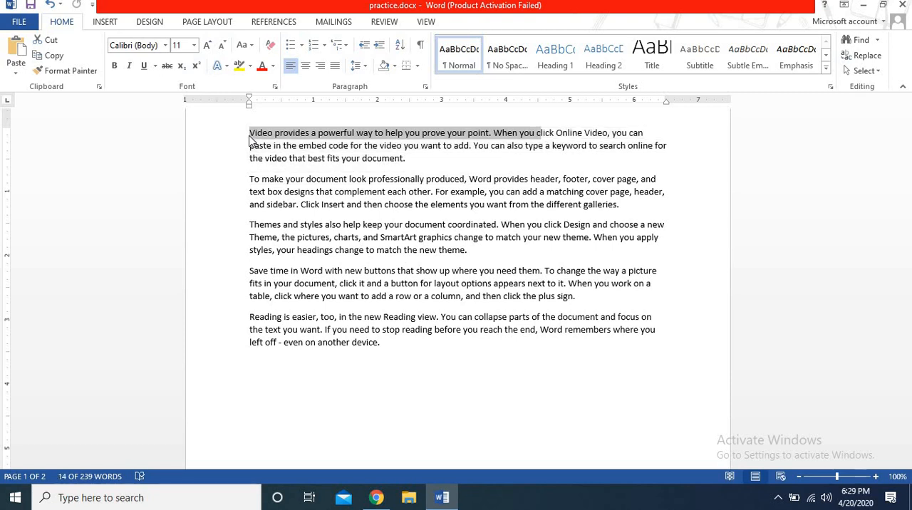
# Step: Shrink the selection character by character to "Video provides a powerful w", and clear it with the cursor left at its end
pyautogui.hotkey('shift', 'Left')
pyautogui.hotkey('shift', 'Left')
pyautogui.hotkey('shift', 'Left')
pyautogui.hotkey('shift', 'Left')
pyautogui.hotkey('shift', 'Left')
pyautogui.hotkey('shift', 'Left')
pyautogui.hotkey('shift', 'Left')
pyautogui.hotkey('shift', 'Left')
pyautogui.hotkey('shift', 'Left')
pyautogui.hotkey('shift', 'Left')
pyautogui.hotkey('shift', 'Left')
pyautogui.hotkey('shift', 'Left')
pyautogui.hotkey('shift', 'Left')
pyautogui.hotkey('shift', 'Left')
pyautogui.hotkey('shift', 'Left')
pyautogui.hotkey('shift', 'Left')
pyautogui.hotkey('shift', 'Left')
pyautogui.hotkey('shift', 'Left')
pyautogui.hotkey('shift', 'Left')
pyautogui.hotkey('shift', 'Left')
pyautogui.hotkey('shift', 'Left')
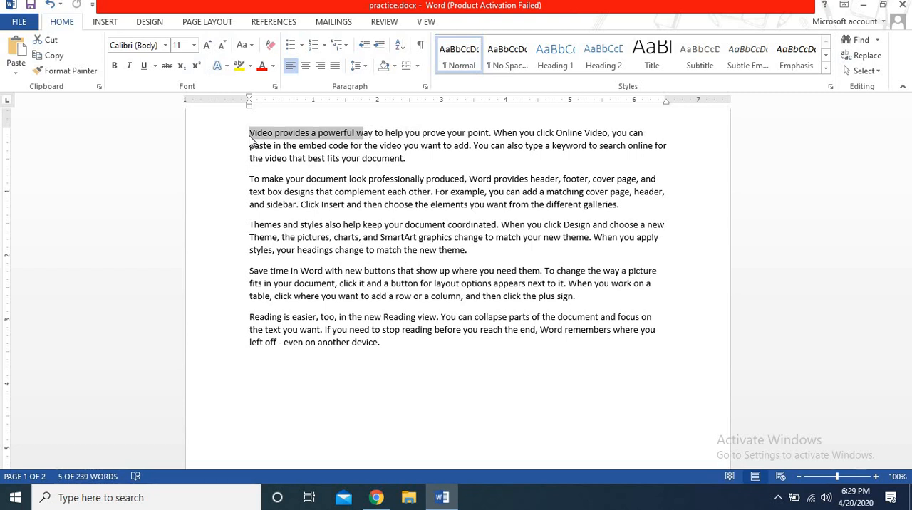
pyautogui.press('Right')
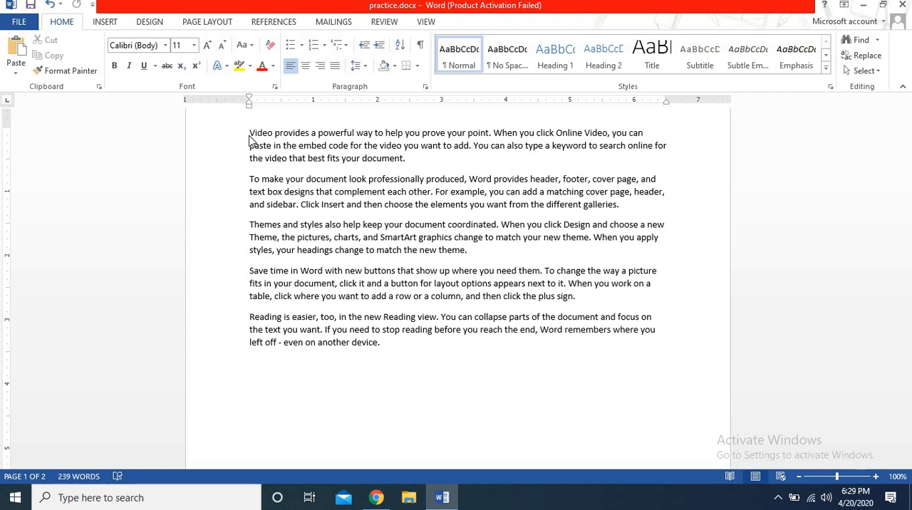
# Step: Delete backwards character by character from inside "way" until the first sentence begins "Video pray to help"
pyautogui.press('BackSpace')
pyautogui.press('BackSpace')
pyautogui.press('BackSpace')
pyautogui.press('BackSpace')
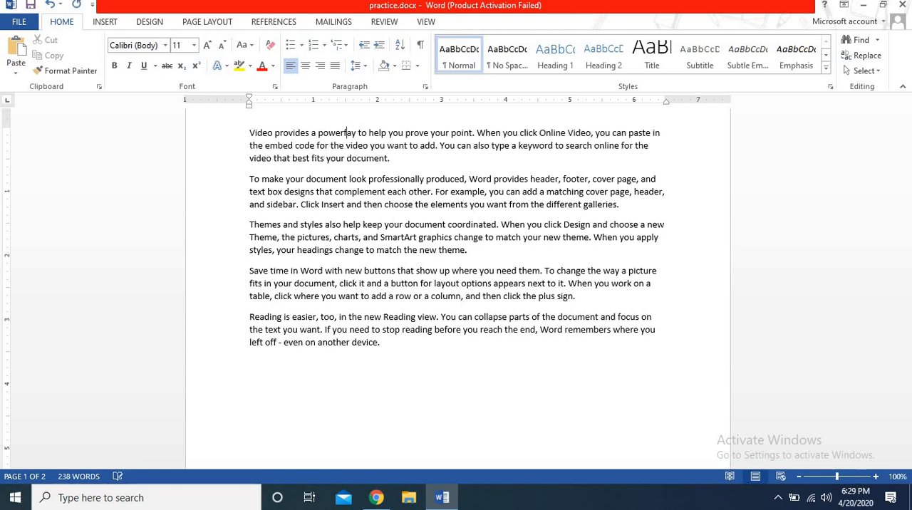
pyautogui.press('BackSpace')
pyautogui.press('BackSpace')
pyautogui.press('BackSpace')
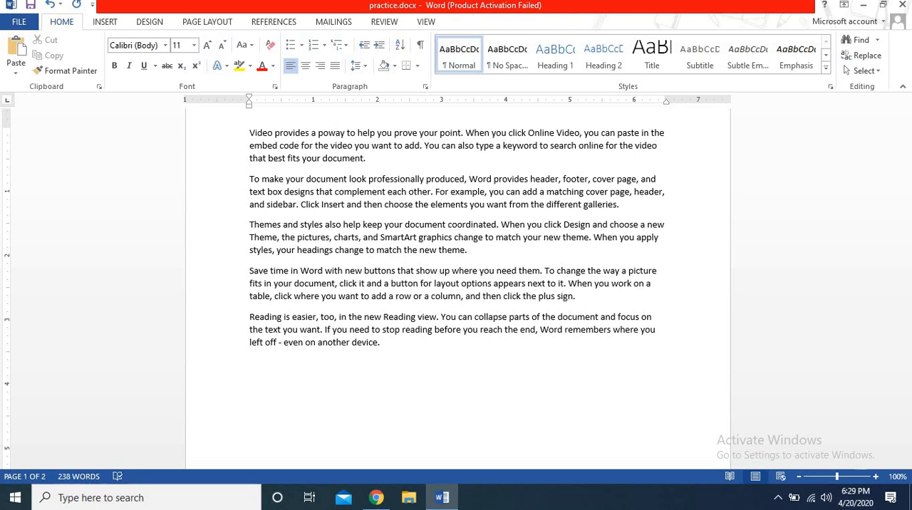
pyautogui.press('BackSpace')
pyautogui.press('BackSpace')
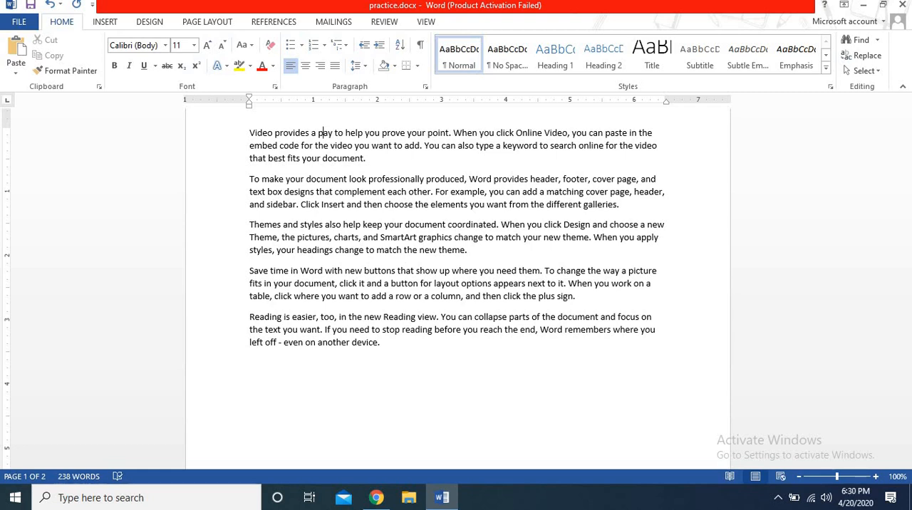
pyautogui.press('BackSpace')
pyautogui.press('BackSpace')
pyautogui.press('BackSpace')
pyautogui.press('BackSpace')
pyautogui.press('BackSpace')
pyautogui.press('BackSpace')
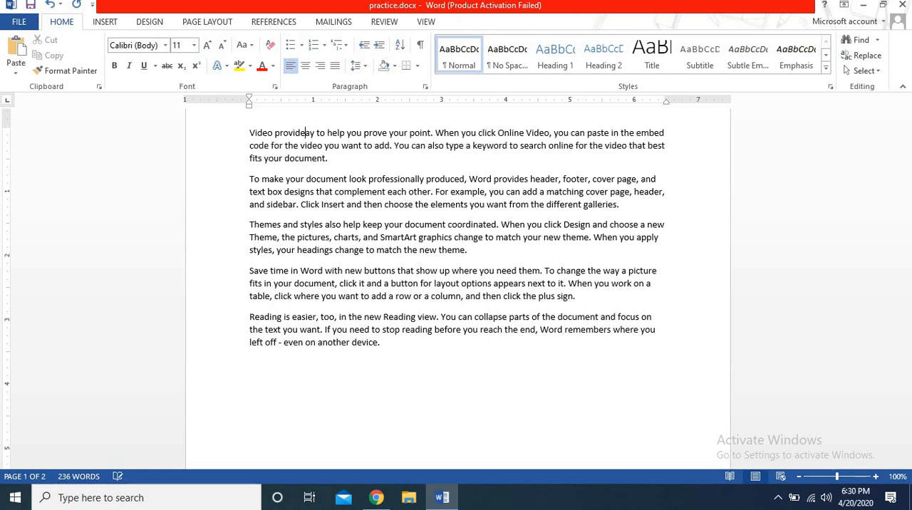
pyautogui.press('BackSpace')
pyautogui.press('BackSpace')
pyautogui.press('BackSpace')
pyautogui.press('BackSpace')
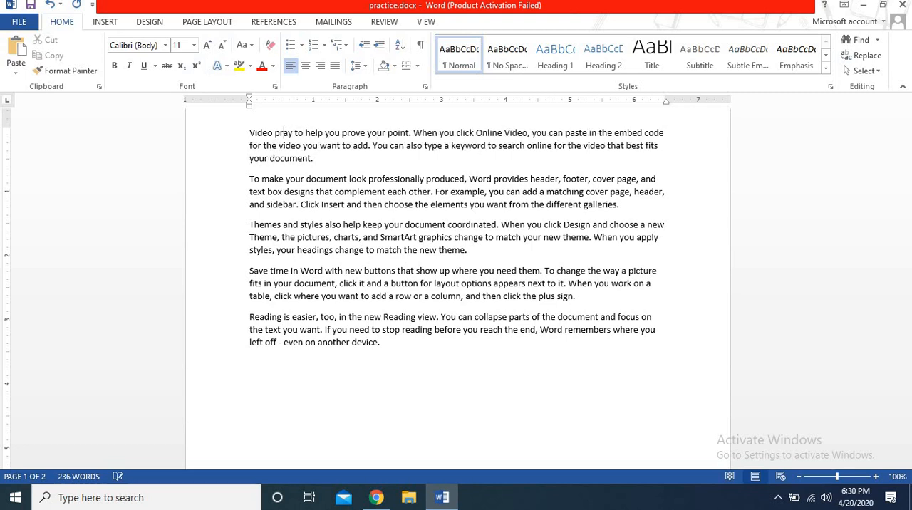
# Step: Undo the character deletions and the earlier replacement of "Audio" with "Video", and place the cursor after "way to" in the first line
pyautogui.hotkey('ctrl', 'z')
pyautogui.hotkey('ctrl', 'z')
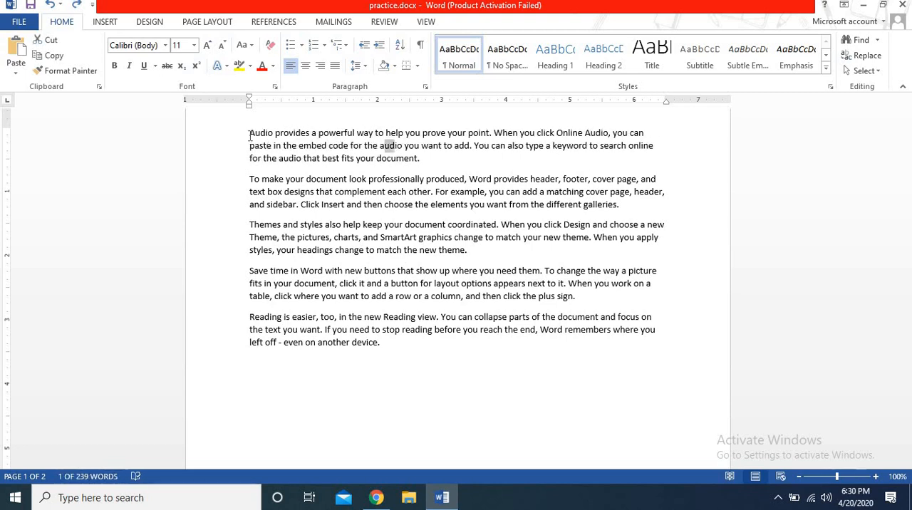
pyautogui.press('Up')
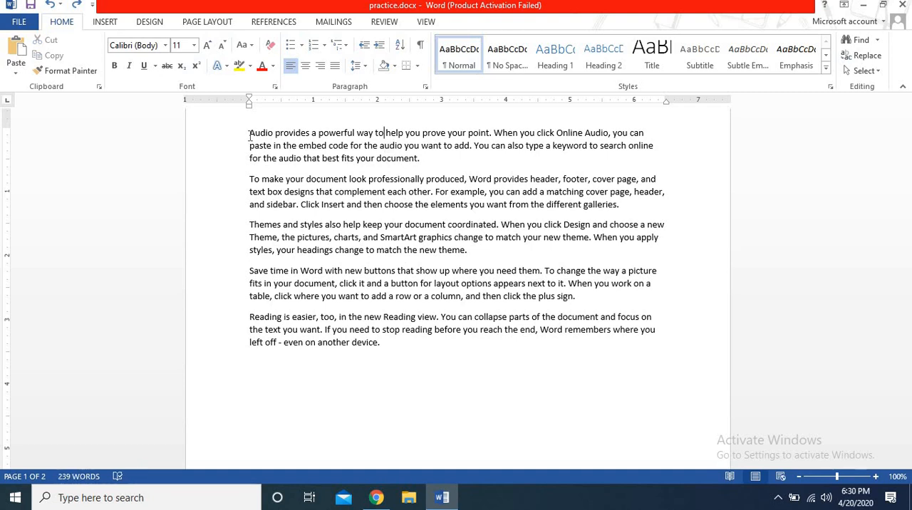
# Step: Delete "a powerful way to" word by word from the first sentence, and delete the final "s" of "provides" character by character
pyautogui.hotkey('ctrl', 'BackSpace')
pyautogui.hotkey('ctrl', 'BackSpace')
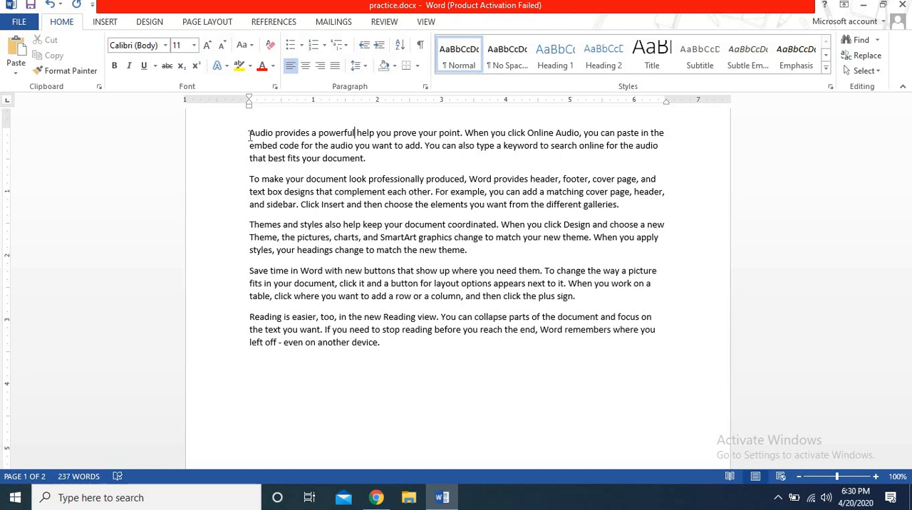
pyautogui.hotkey('ctrl', 'BackSpace')
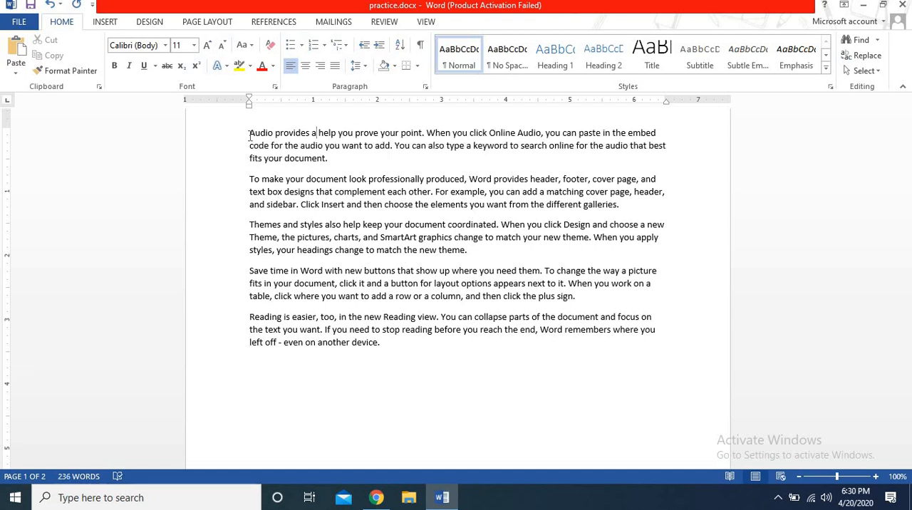
pyautogui.hotkey('ctrl', 'BackSpace')
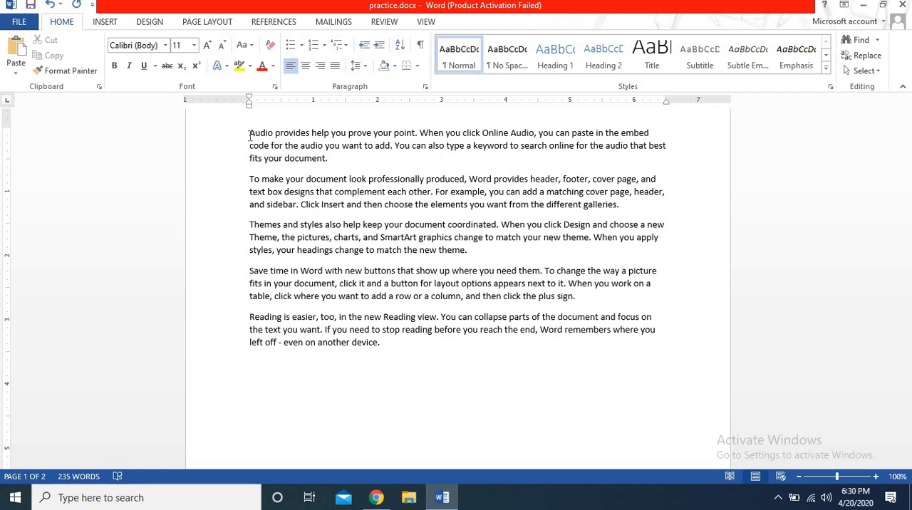
pyautogui.press('BackSpace')
pyautogui.press('BackSpace')
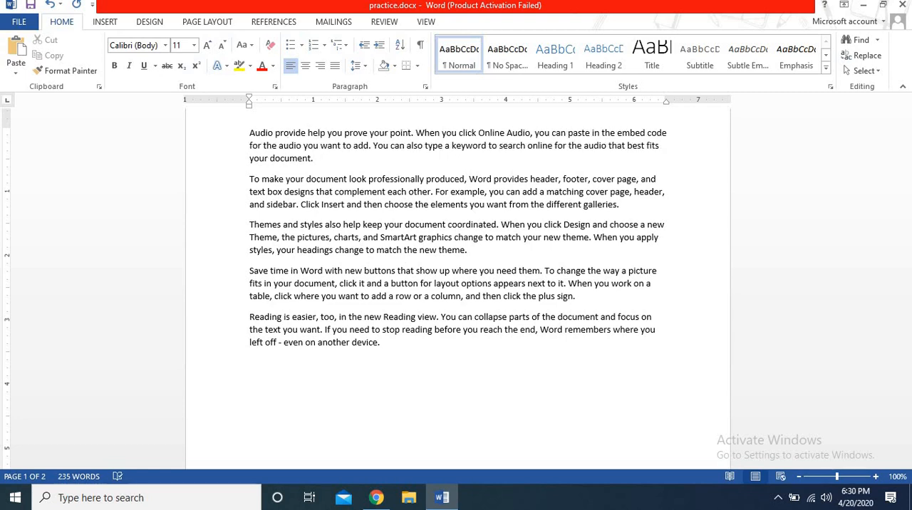
# Step: Delete the rest of "provide" backwards character by character, so the first sentence begins "Audio help you"
pyautogui.press('BackSpace')
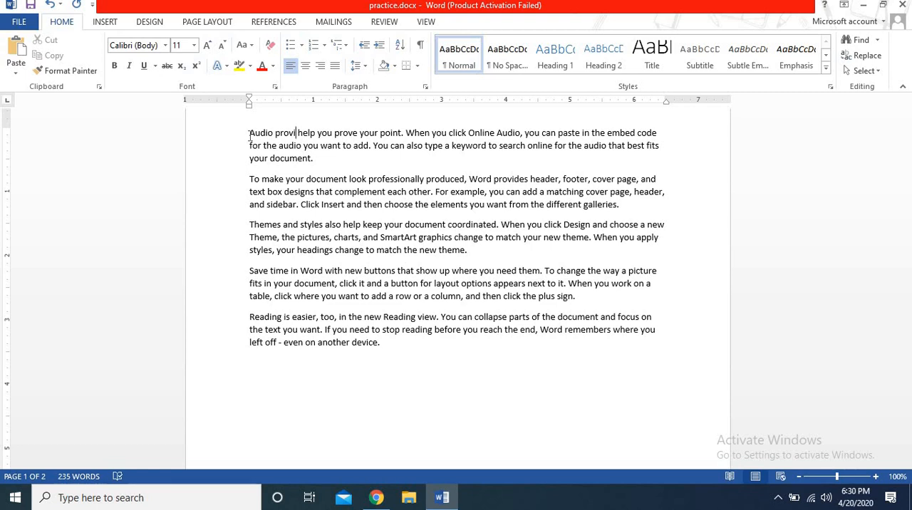
pyautogui.press('BackSpace')
pyautogui.press('BackSpace')
pyautogui.press('BackSpace')
pyautogui.press('BackSpace')
pyautogui.press('BackSpace')
pyautogui.press('BackSpace')
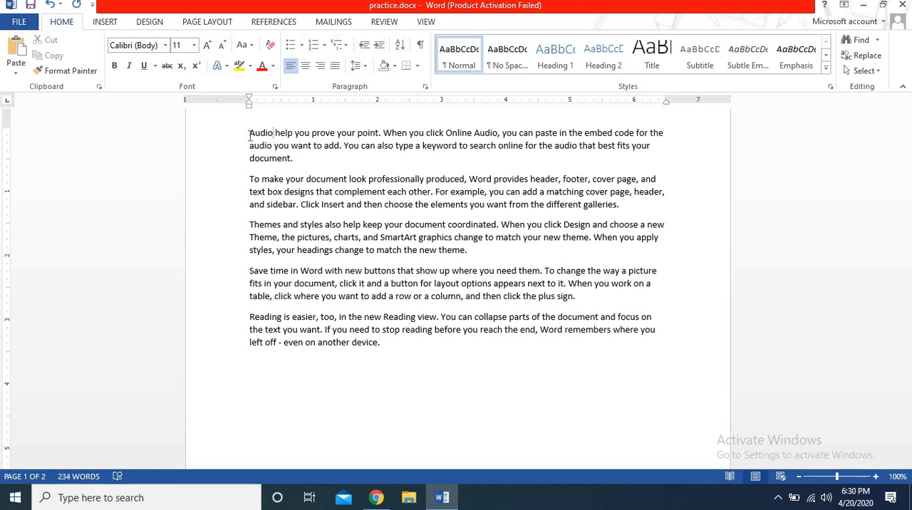
# Step: Restore "provides a powerful way to" in the first sentence, and undo the replacement of "video" with "audio" in the third line
pyautogui.write('provi')
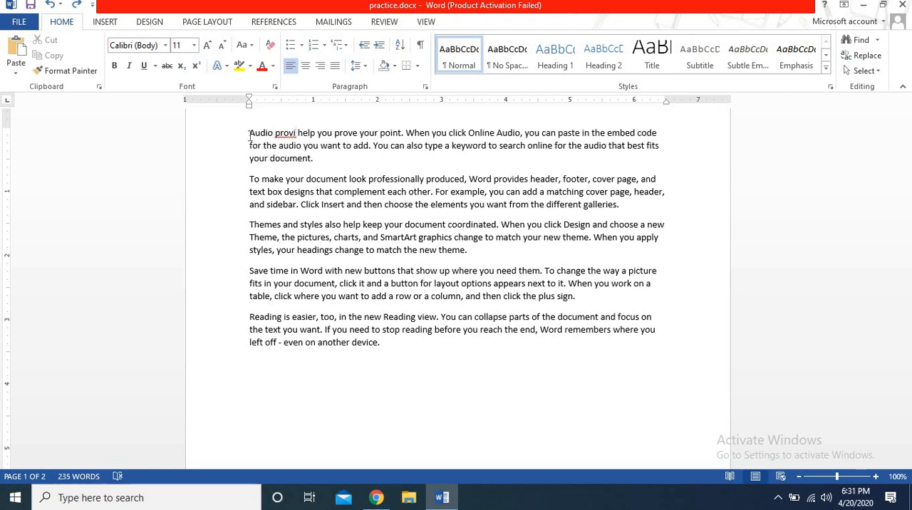
pyautogui.write('des a powerful way to')
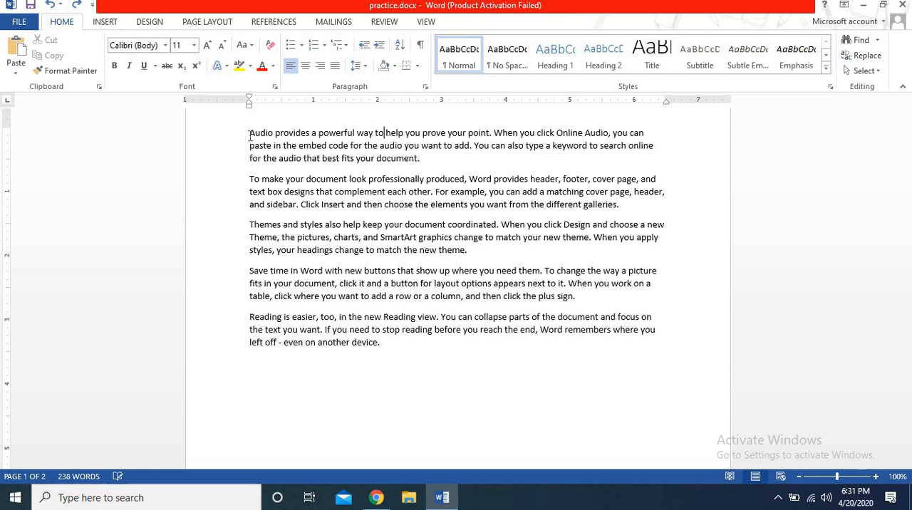
pyautogui.hotkey('ctrl', 'z')
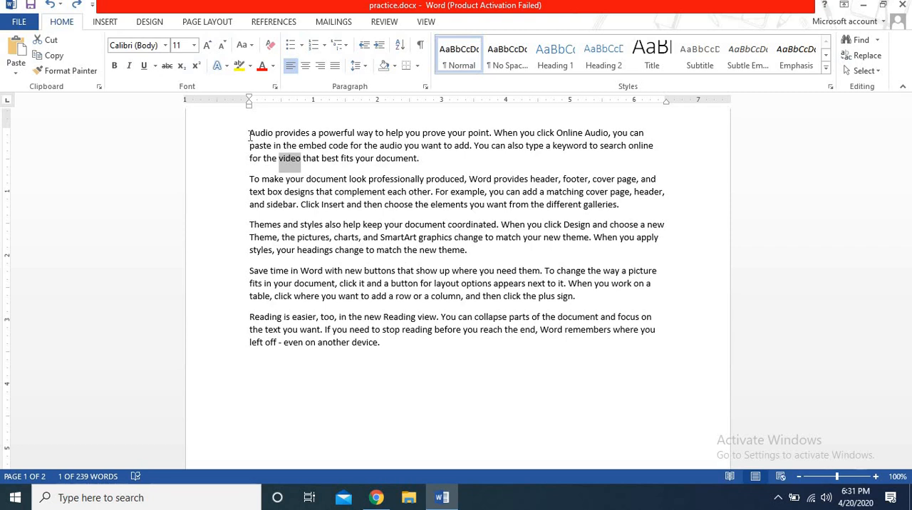
# Step: Place the cursor after "video" in the third line and delete the word backwards character by character
pyautogui.press('Right')
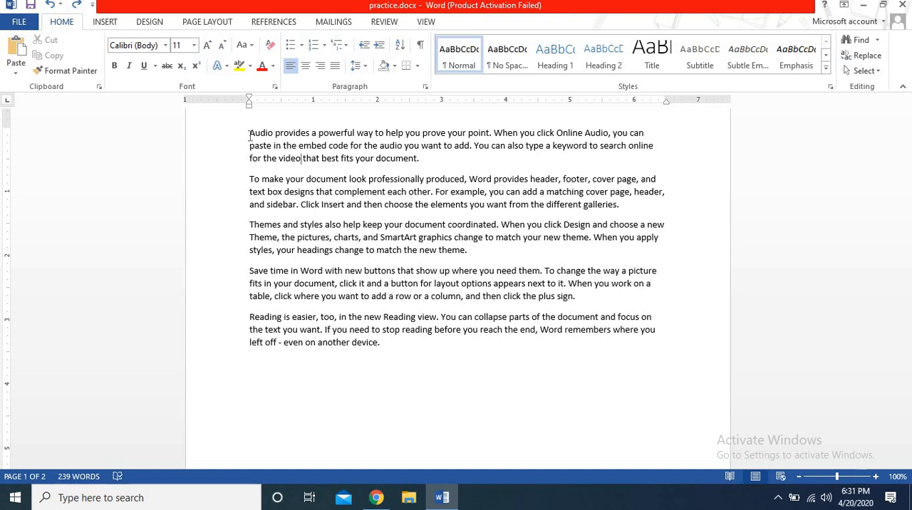
pyautogui.press('BackSpace')
pyautogui.press('BackSpace')
pyautogui.press('BackSpace')
pyautogui.press('BackSpace')
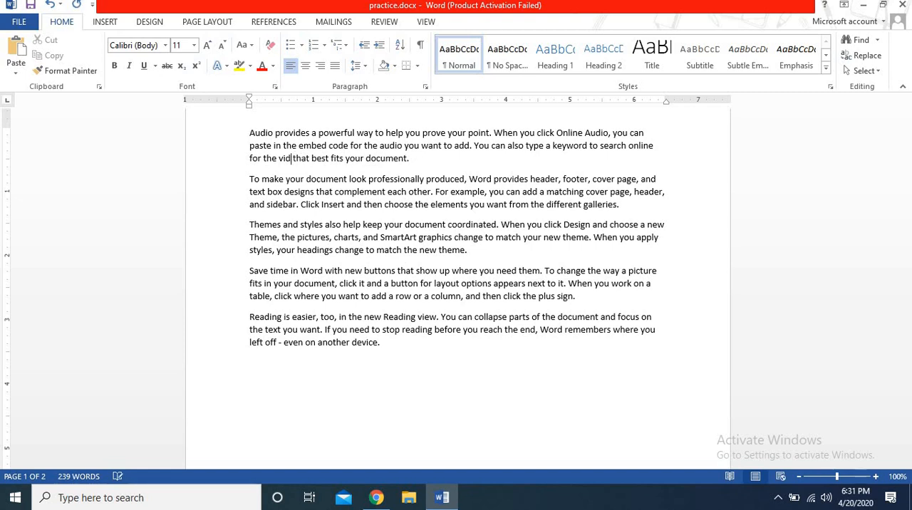
pyautogui.press('BackSpace')
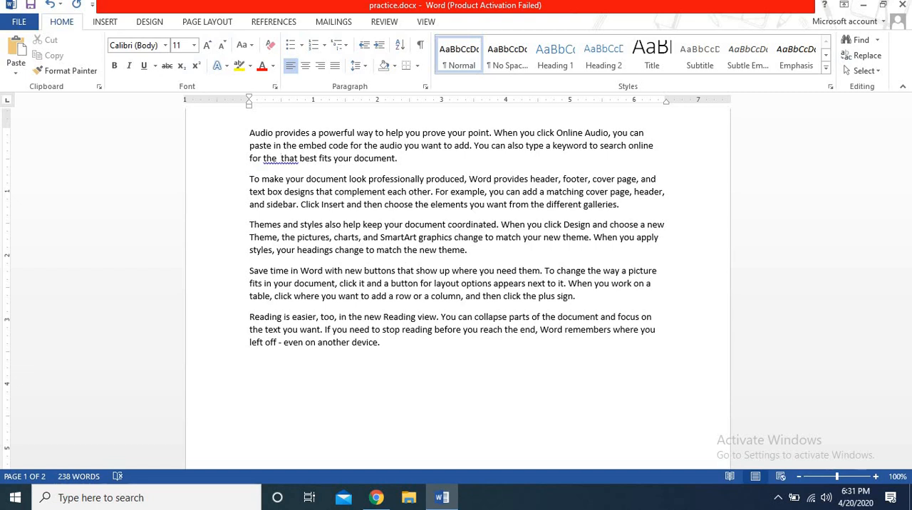
# Step: Delete the words "that best" forwards character by character from the third line of the first paragraph
pyautogui.press('Delete')
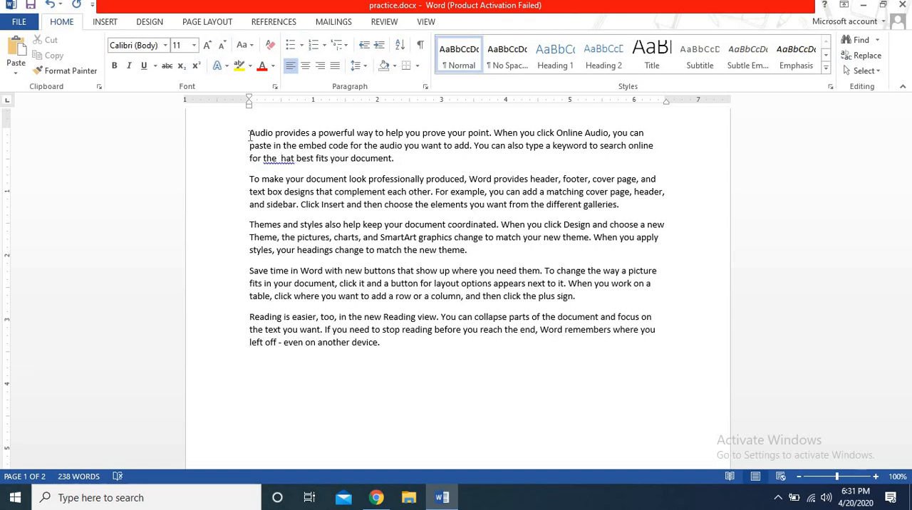
pyautogui.press('Delete')
pyautogui.press('Delete')
pyautogui.press('Delete')
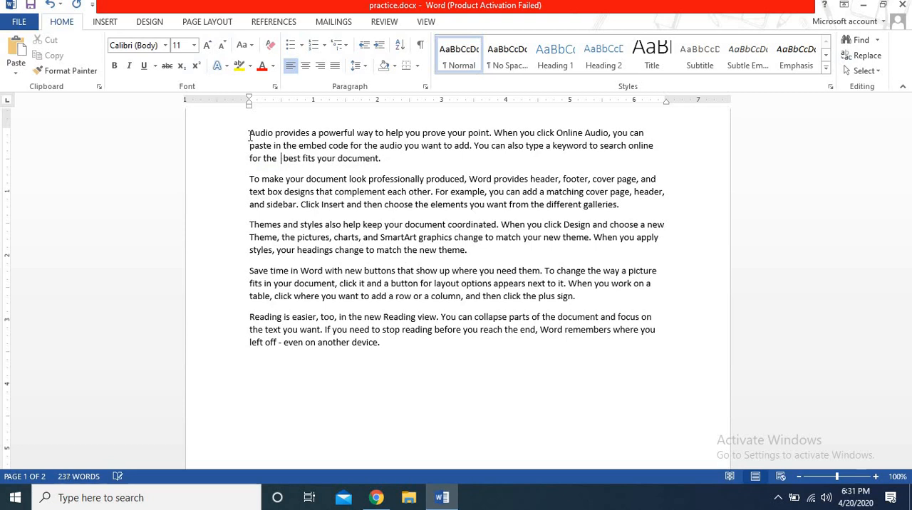
pyautogui.press('Delete')
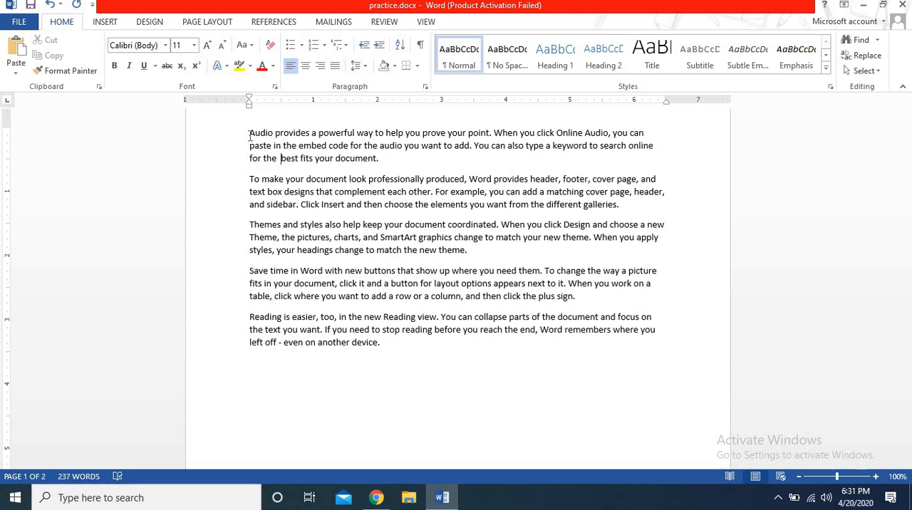
pyautogui.press('Delete')
pyautogui.press('Delete')
pyautogui.press('Delete')
pyautogui.press('Delete')
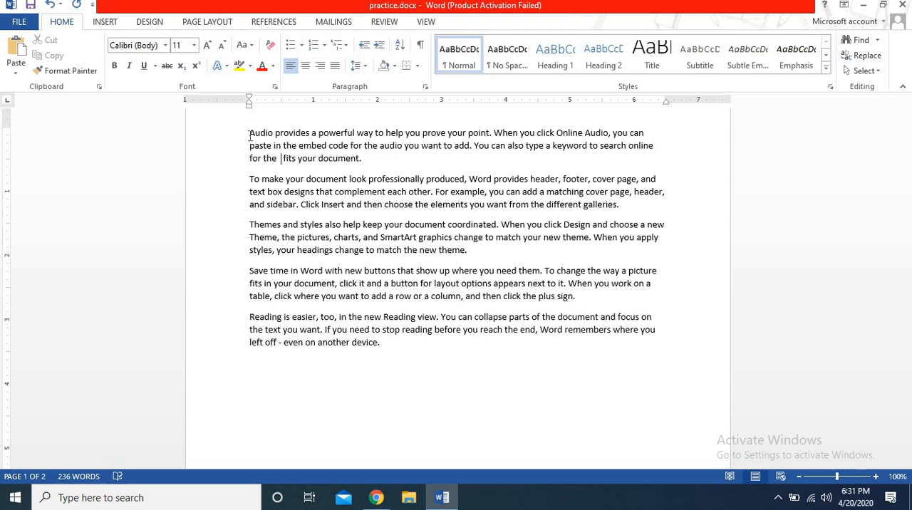
# Step: Delete "fits your document" forwards from the third line, and undo the latest deletions until "your document." is back
pyautogui.press('Delete')
pyautogui.press('Delete')
pyautogui.press('Delete')
pyautogui.press('Delete')
pyautogui.press('Delete')
pyautogui.press('Delete')
pyautogui.press('Delete')
pyautogui.press('Delete')
pyautogui.press('Delete')
pyautogui.hotkey('ctrl', 'Delete')
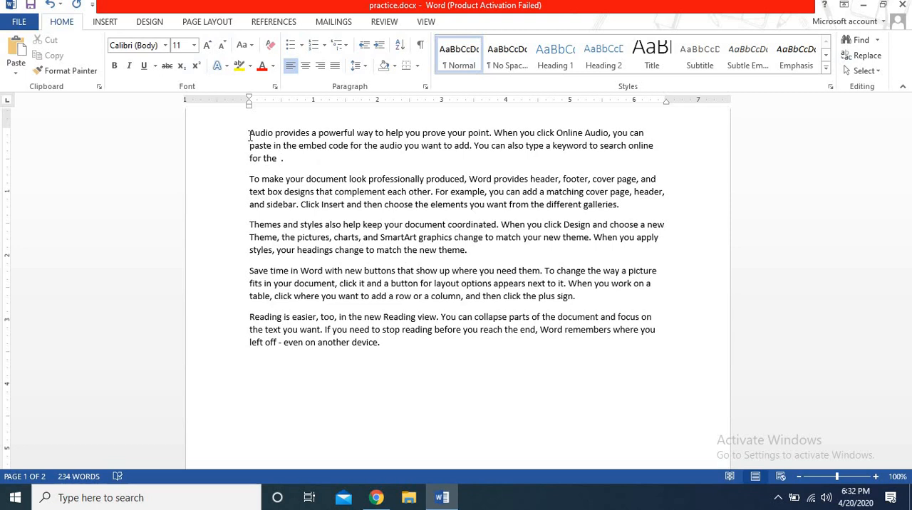
pyautogui.press('Delete')
pyautogui.hotkey('ctrl', 'z')
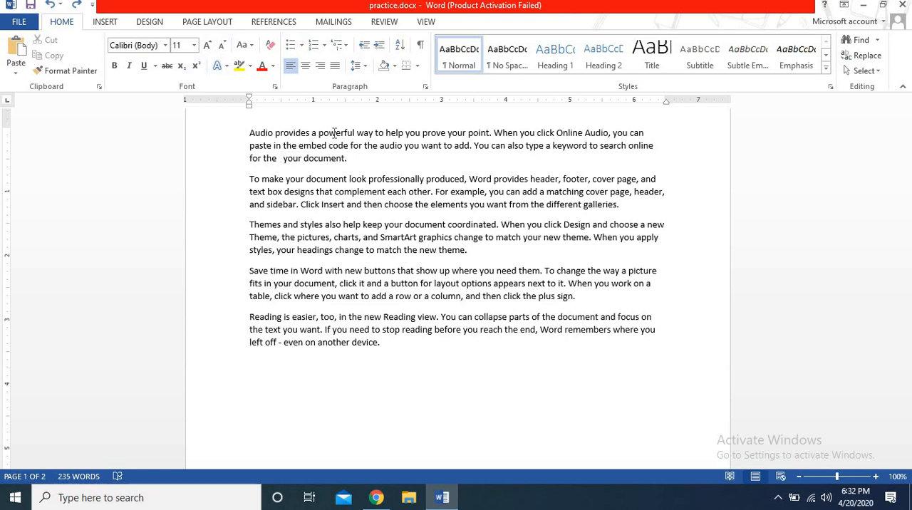
# Step: Delete the "p" of "help" backwards and the following words "you prove" forwards in the first sentence
pyautogui.click(388, 132)
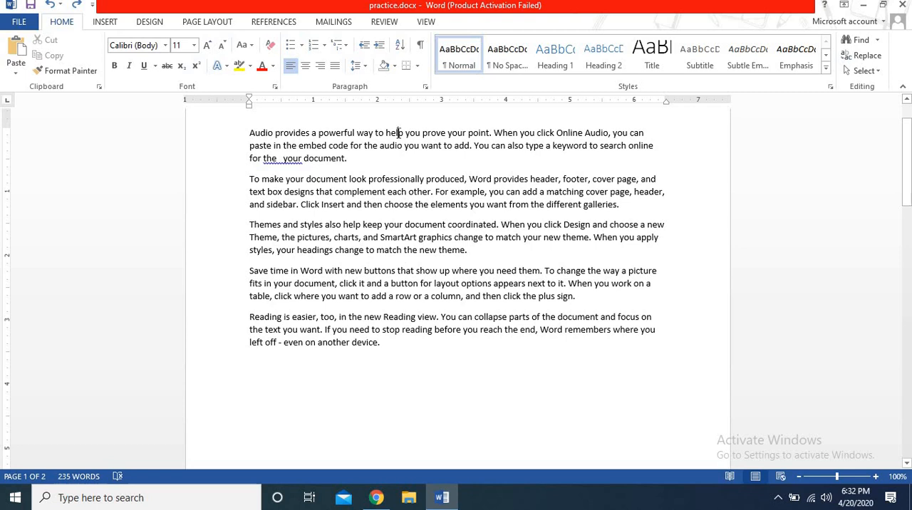
pyautogui.press('BackSpace')
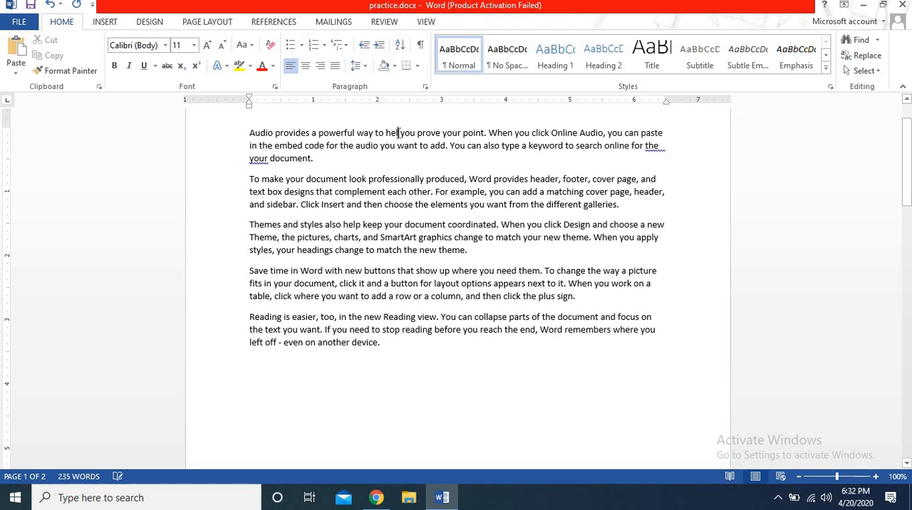
pyautogui.press('Delete')
pyautogui.press('Delete')
pyautogui.press('Delete')
pyautogui.press('Delete')
pyautogui.press('Delete')
pyautogui.press('Delete')
pyautogui.press('Delete')
pyautogui.press('Delete')
pyautogui.press('Delete')
pyautogui.press('Delete')
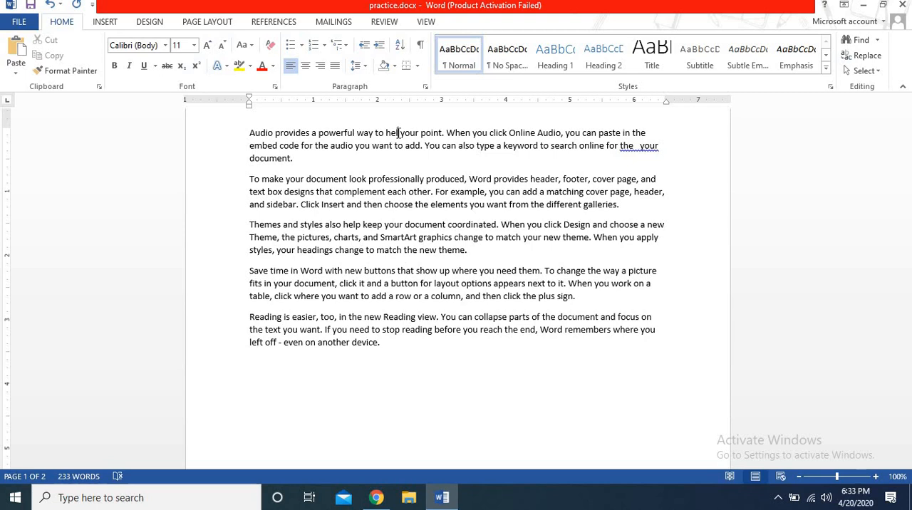
# Step: Select the opening sentence of the first paragraph and then that of the second paragraph, clearing each selection
pyautogui.keyDown('ctrl'); pyautogui.click(398, 132); pyautogui.keyUp('ctrl')
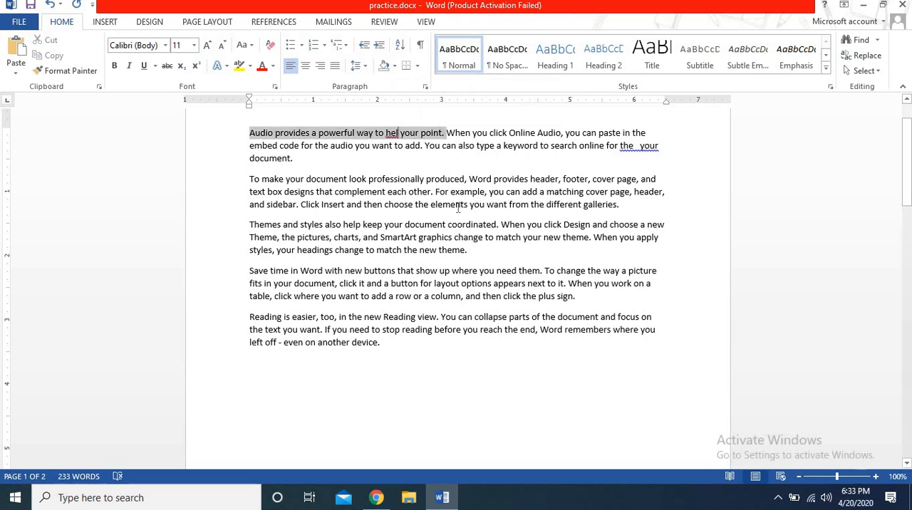
pyautogui.click(427, 178)
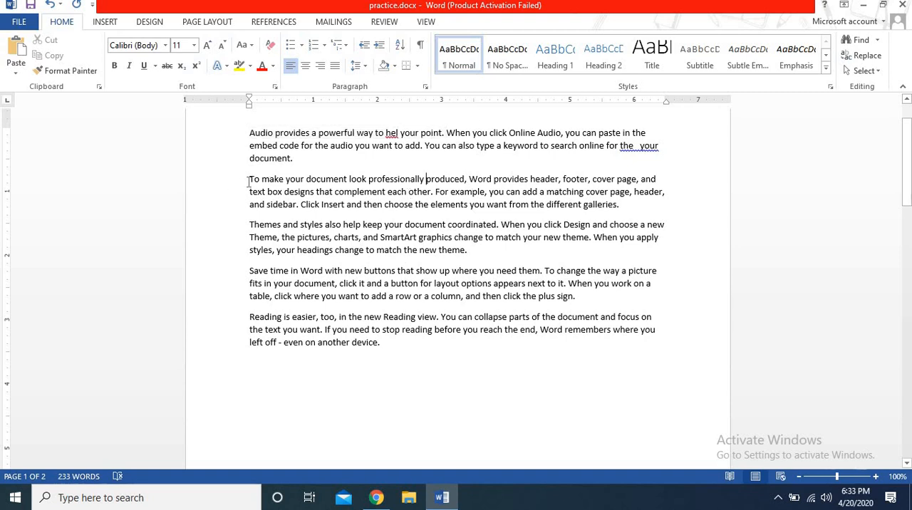
pyautogui.moveTo(249, 181); pyautogui.dragTo(429, 196)
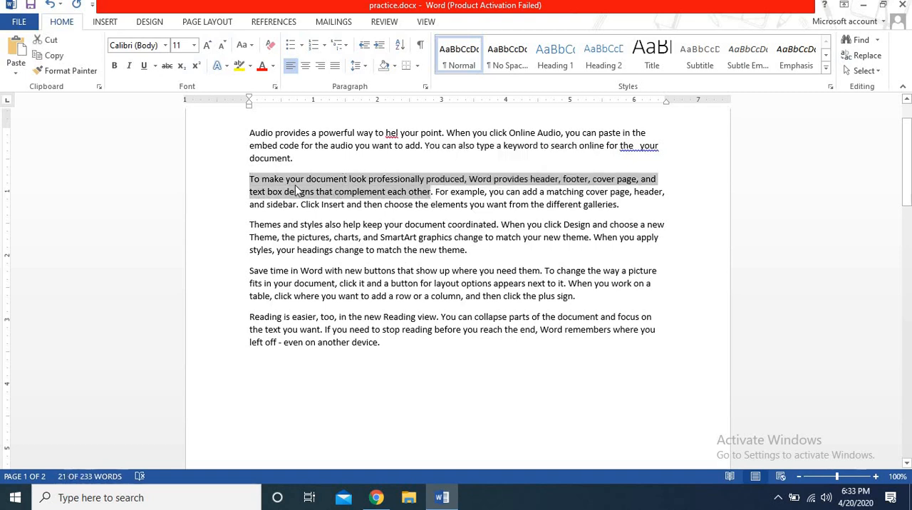
pyautogui.click(331, 170)
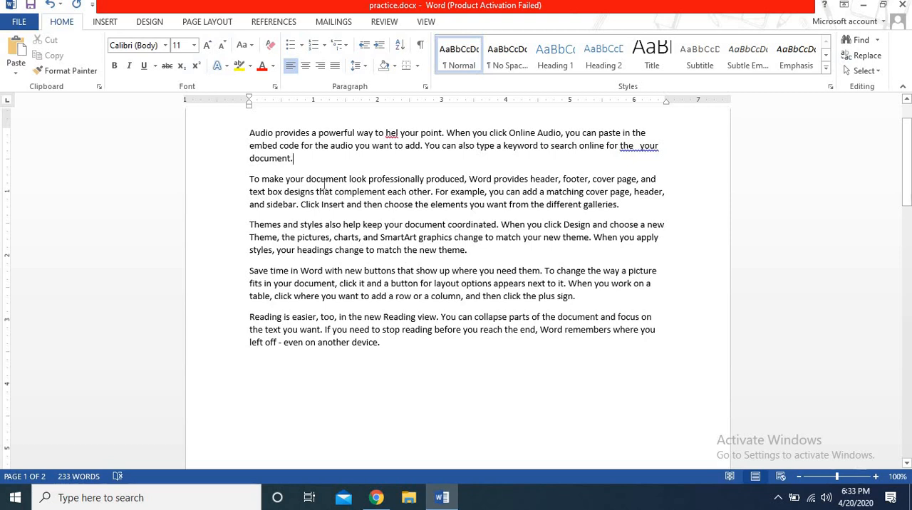
# Step: Delete the second paragraph's opening sentence and the paragraph break before it, and undo both deletions
pyautogui.keyDown('ctrl'); pyautogui.click(324, 184); pyautogui.keyUp('ctrl')
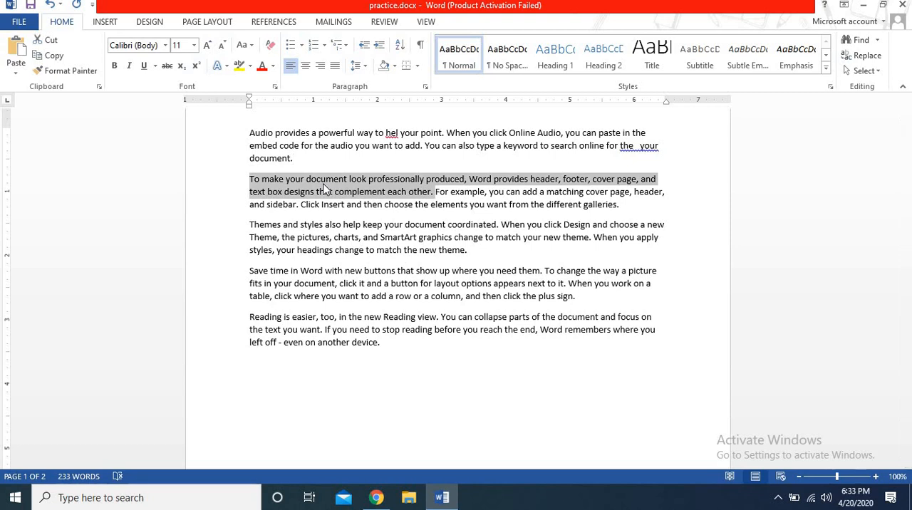
pyautogui.press('Delete')
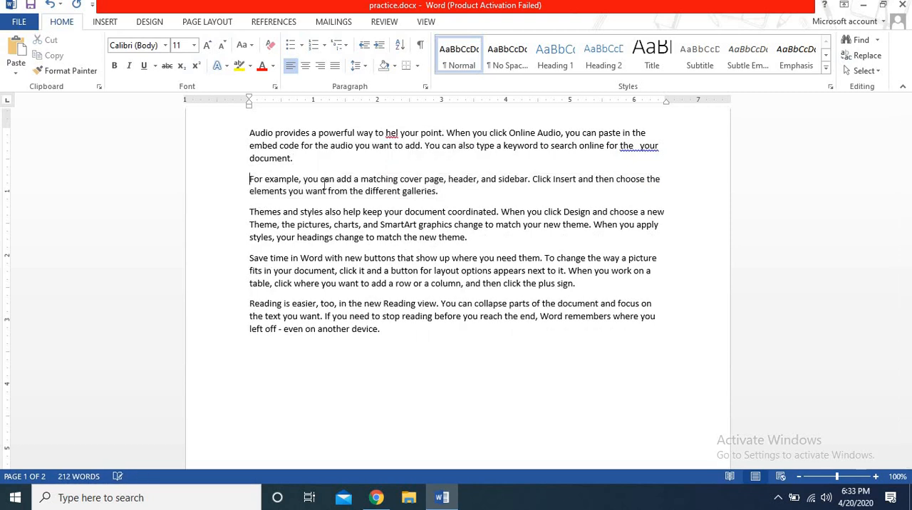
pyautogui.press('BackSpace')
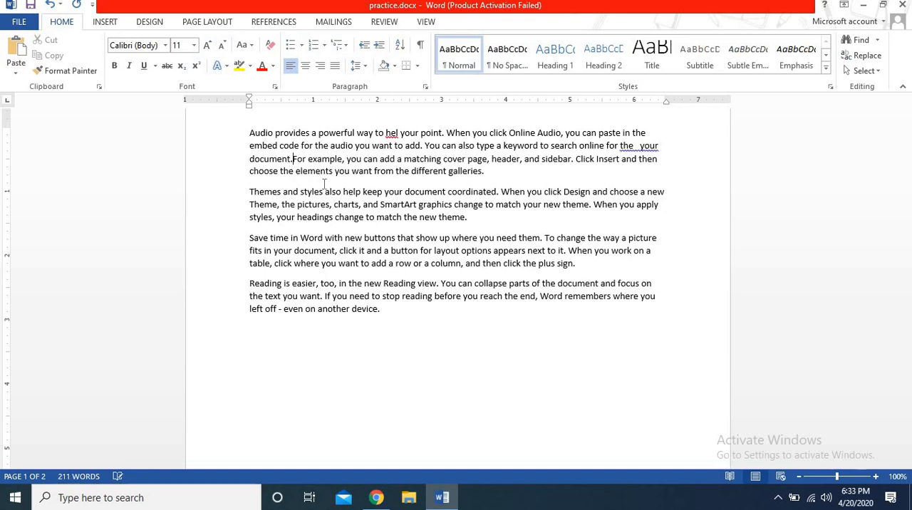
pyautogui.hotkey('ctrl', 'z')
pyautogui.hotkey('ctrl', 'z')
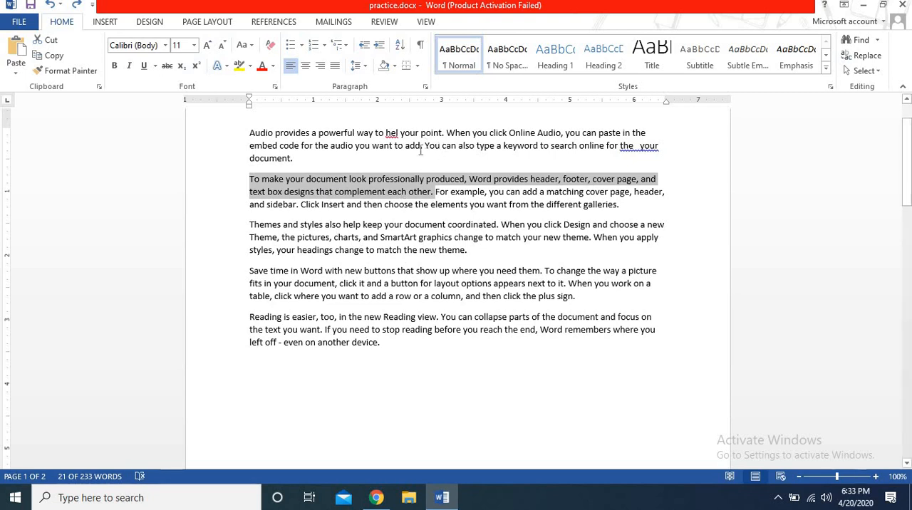
# Step: Select the whole sentence "Themes and styles also help keep your document coordinated." and delete it
pyautogui.click(397, 226)
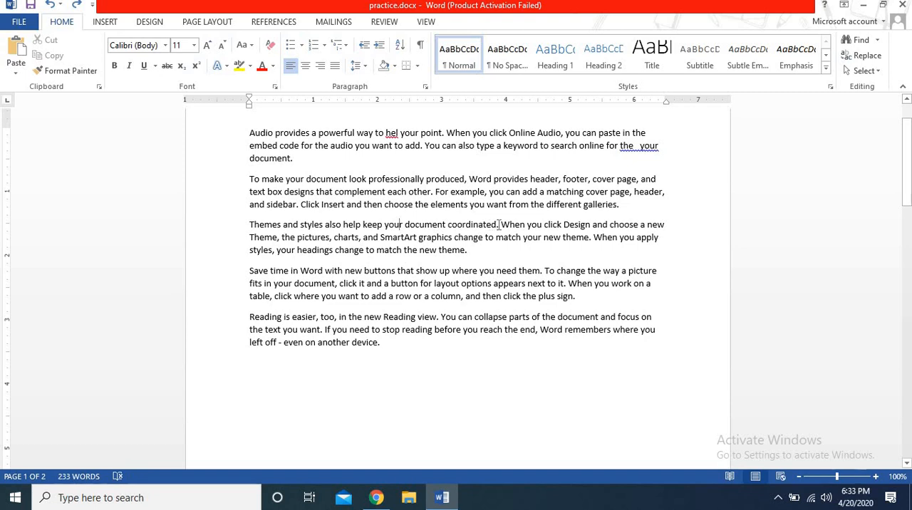
pyautogui.keyDown('ctrl'); pyautogui.click(308, 225); pyautogui.keyUp('ctrl')
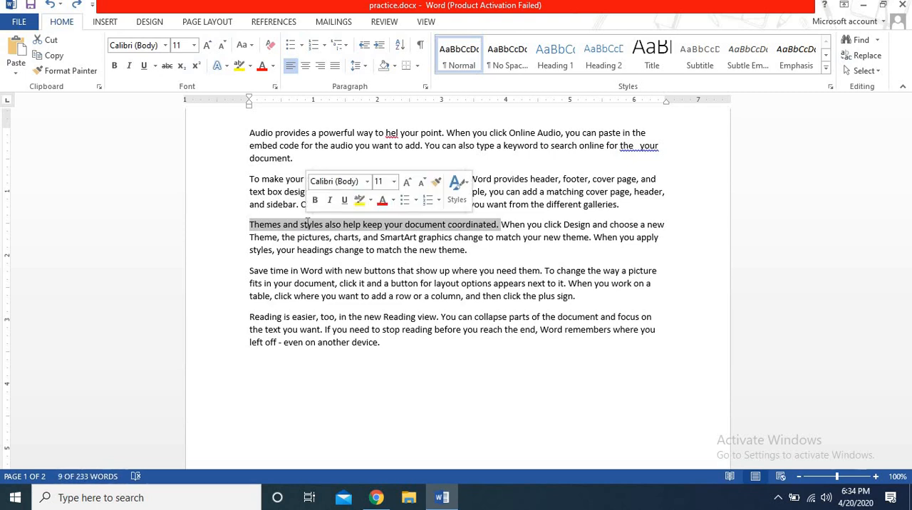
pyautogui.press('Delete')
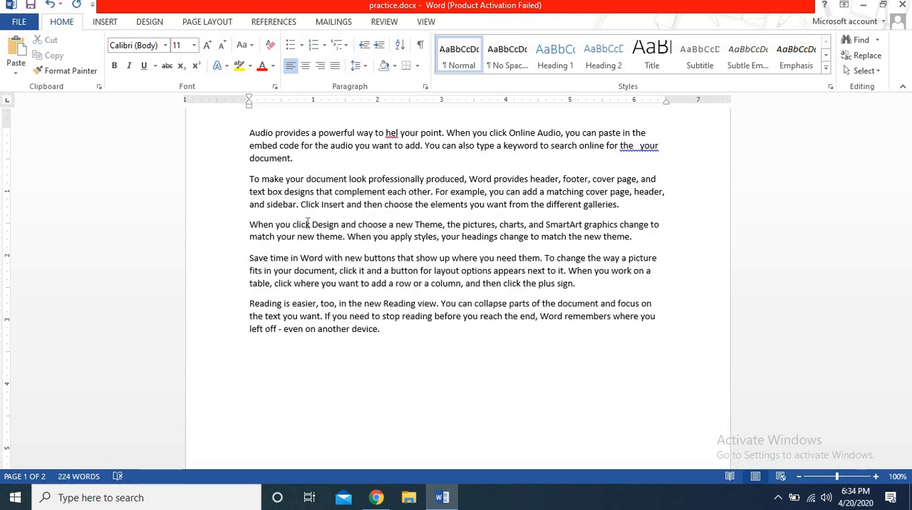
# Step: Undo the latest deletions until the third paragraph's opening sentence and the word "prove" in the first sentence are back
pyautogui.hotkey('ctrl', 'z')
pyautogui.hotkey('ctrl', 'z')
pyautogui.hotkey('ctrl', 'z')
pyautogui.hotkey('ctrl', 'z')
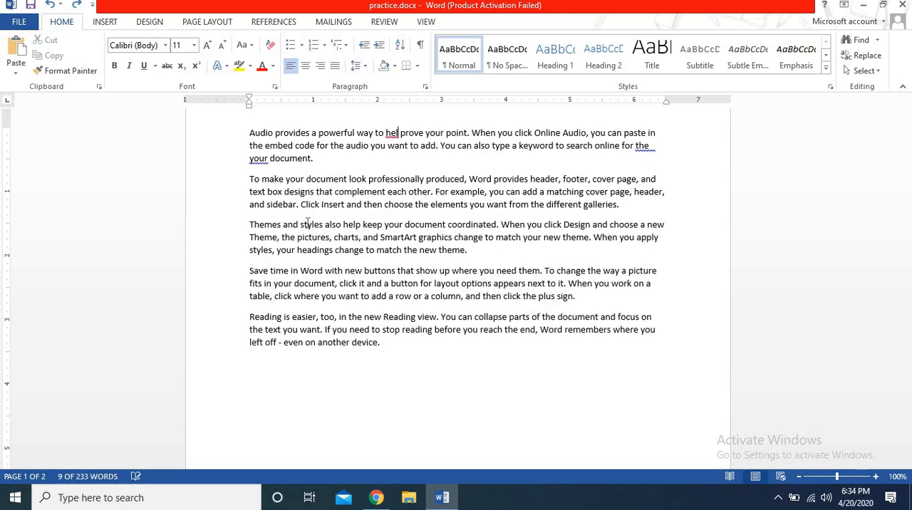